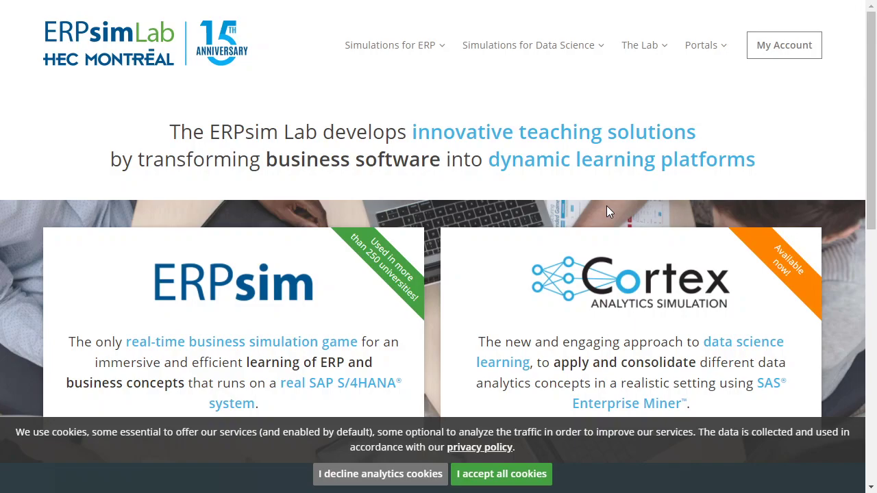
Open the Guides listing of the ERPsim Lab Learning Portal.
mouse_move(719, 51)
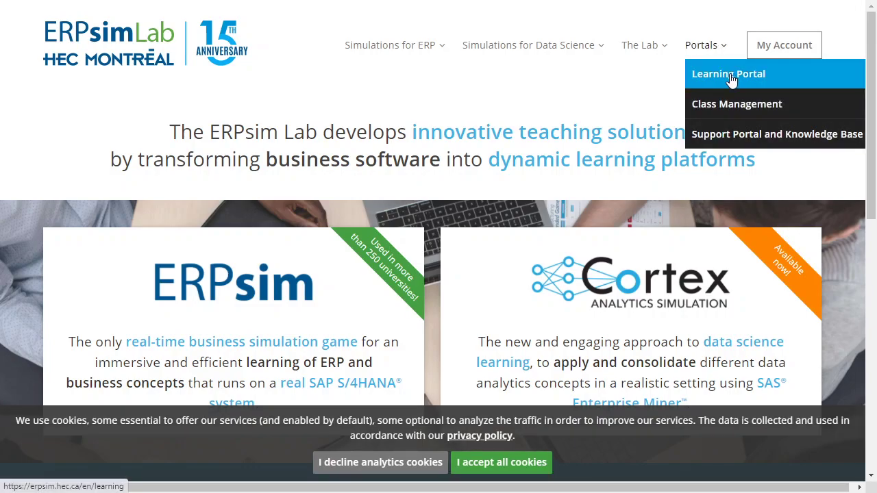
left_click(730, 81)
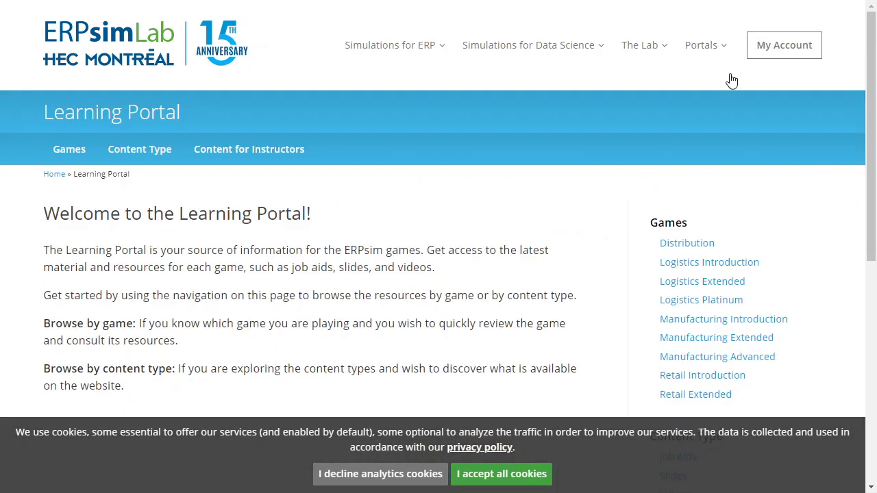
scroll(537, 248, "down", 3)
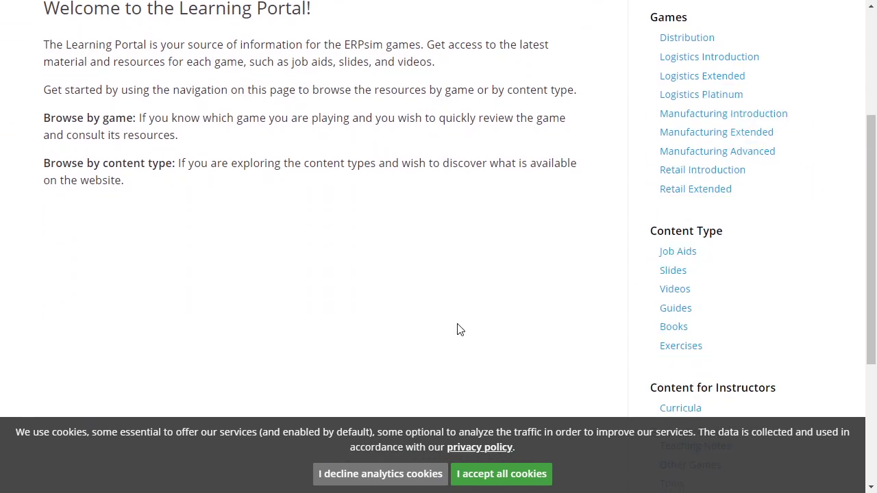
scroll(458, 329, "down", 1)
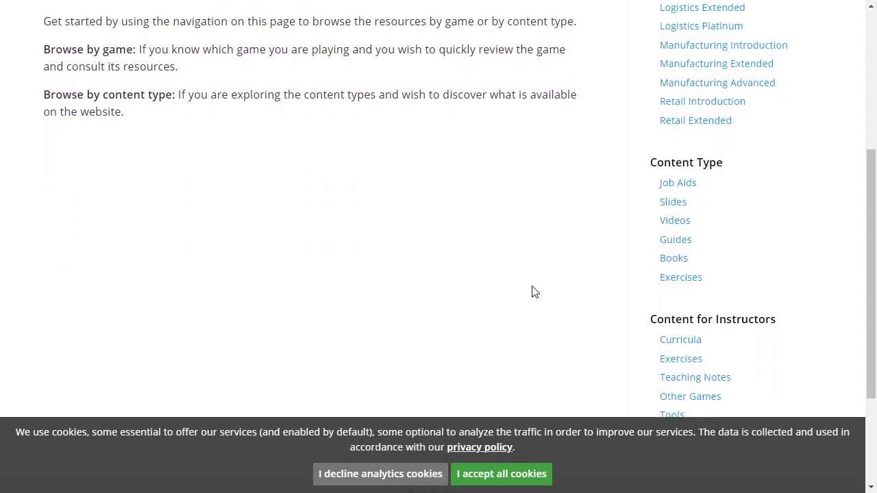
left_click(671, 242)
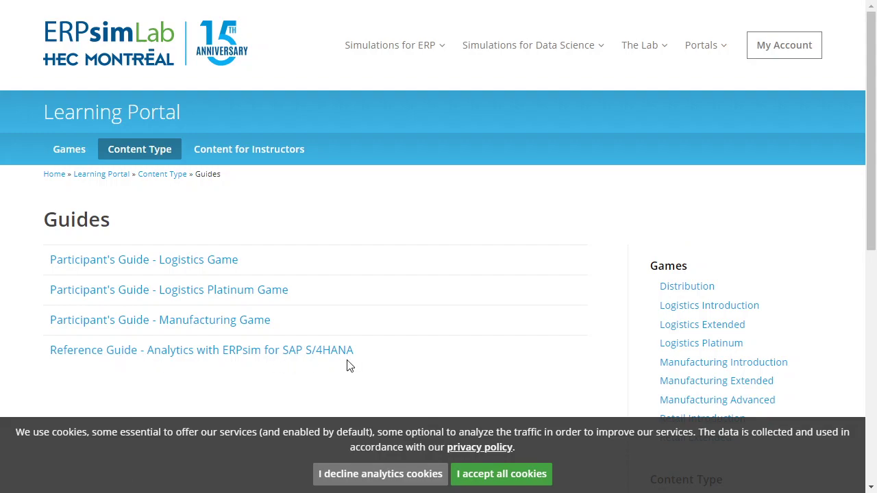
Open the reference guide on Analytics with ERPsim for SAP S/4HANA and review its tool-specific instructions.
scroll(350, 367, "down", 1)
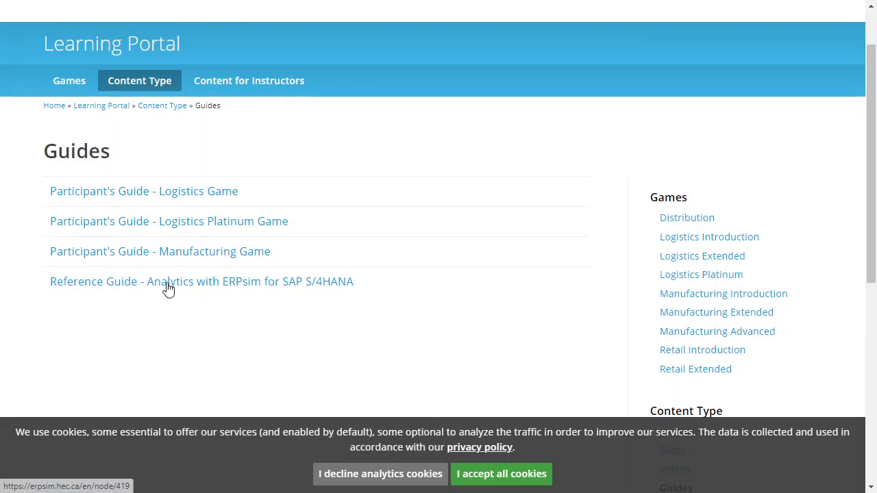
left_click(280, 286)
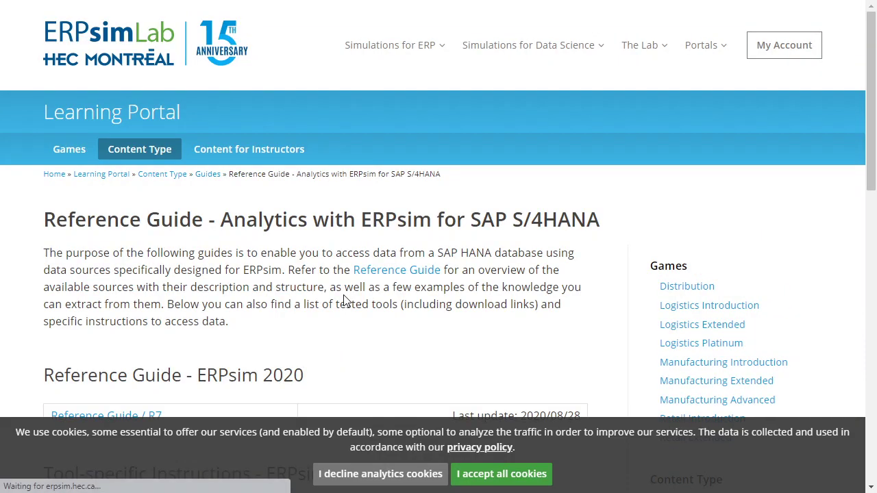
scroll(384, 261, "down", 3)
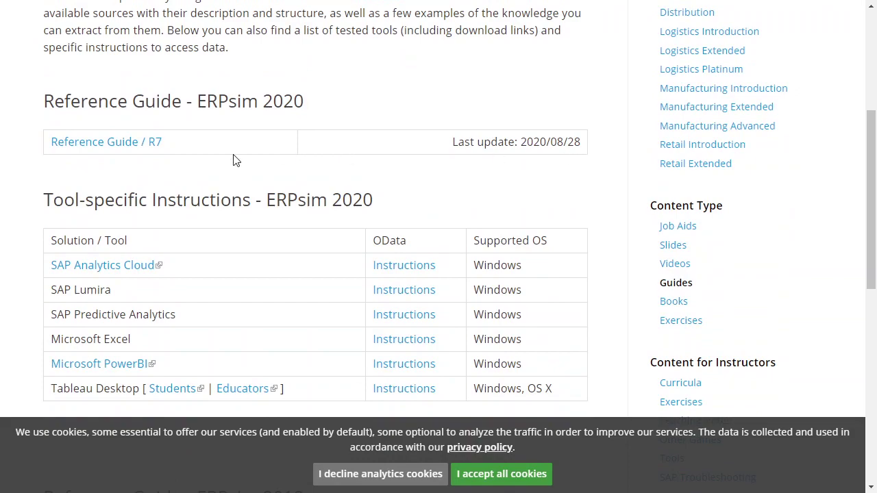
scroll(237, 279, "down", 1)
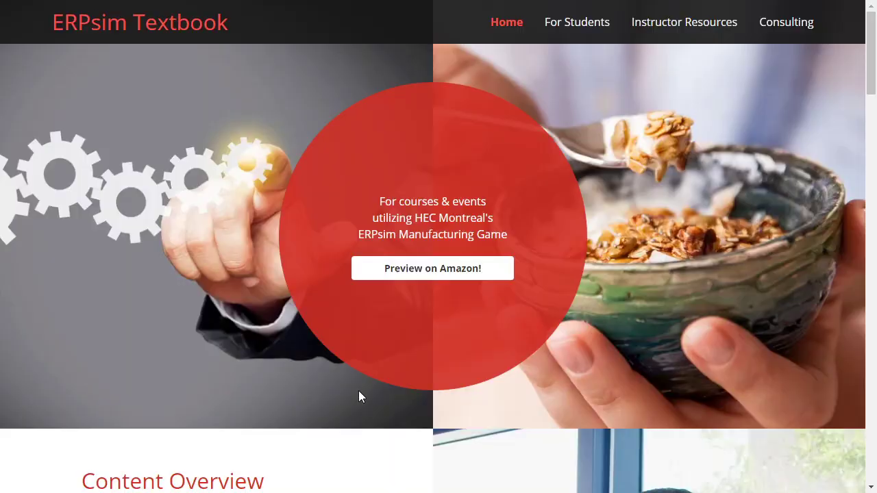
Download the ERPsim OData - Template workbook from the ERPsim Textbook student resources to the Desktop and open it in Excel for editing.
left_click(578, 27)
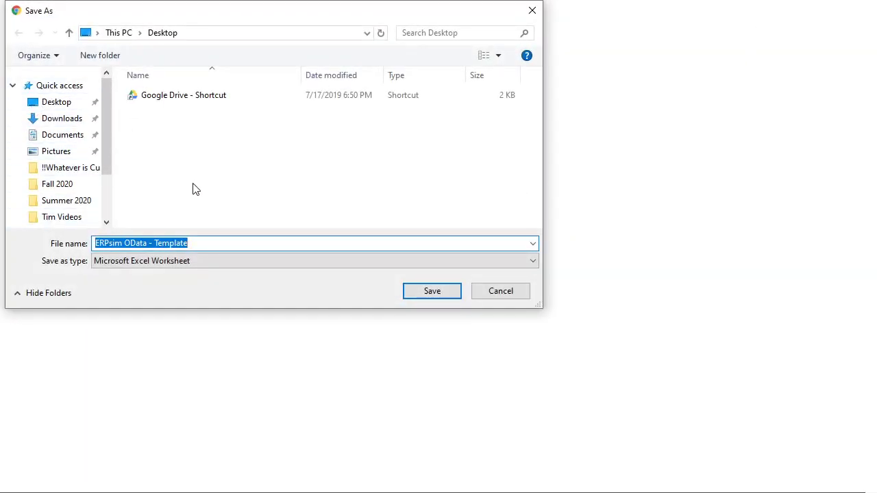
left_click(426, 295)
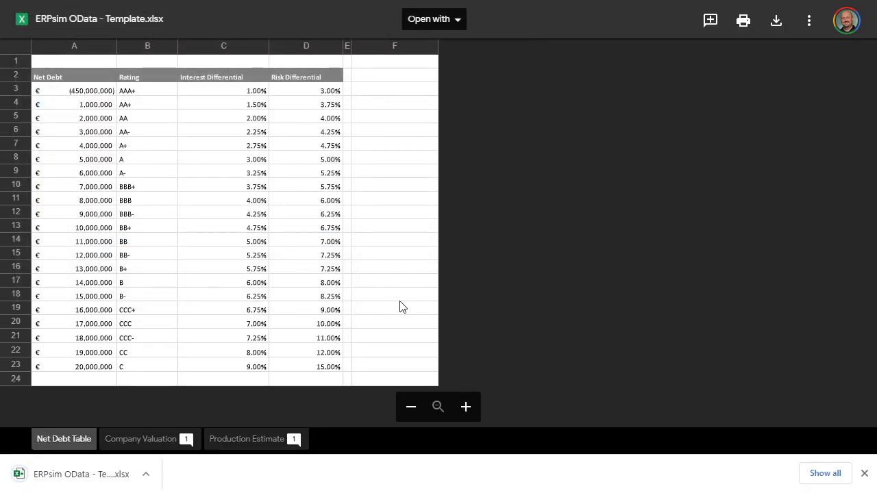
left_click(82, 482)
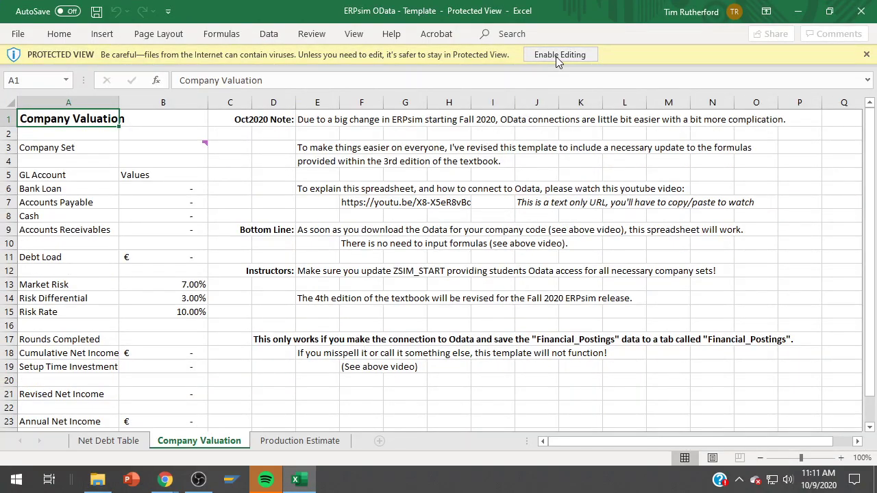
left_click(555, 57)
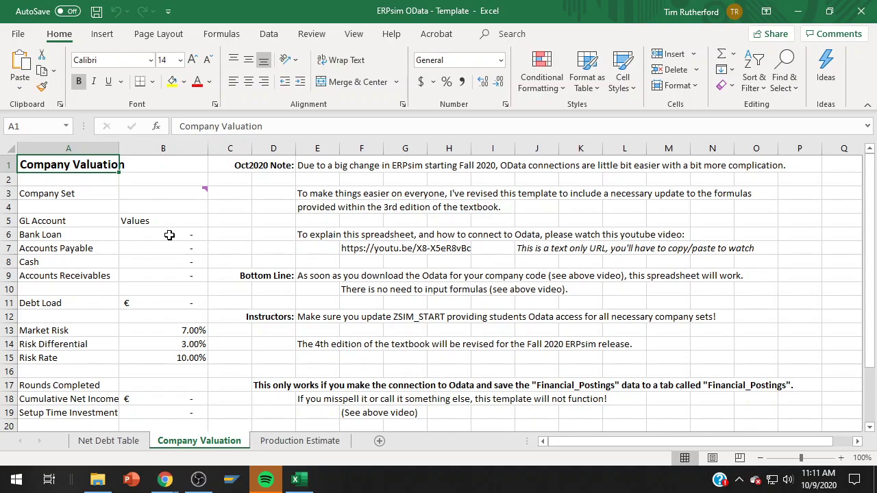
Inspect the Bank Loan formula in cell B6 of the Company Valuation sheet, and reselect A1.
left_click(169, 235)
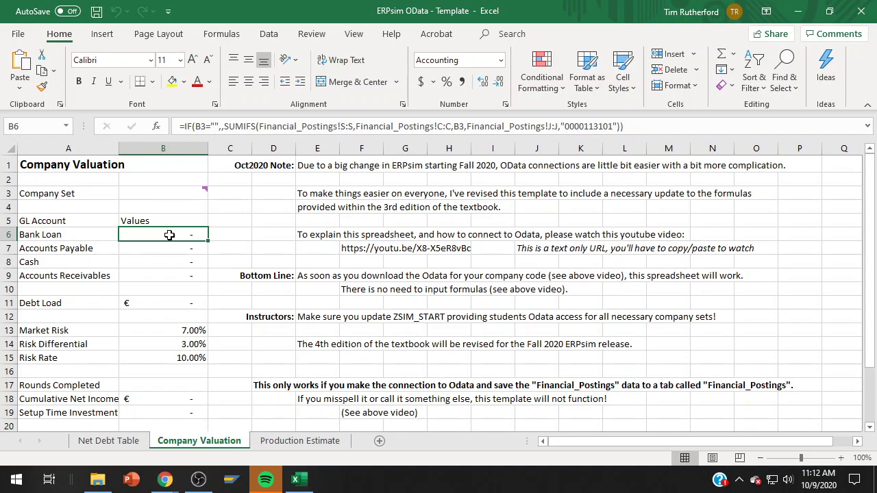
left_click(58, 167)
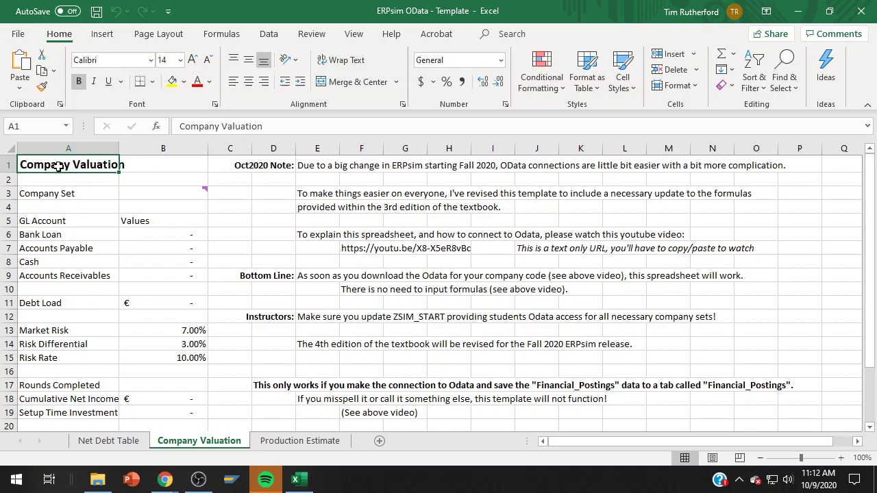
left_click(268, 34)
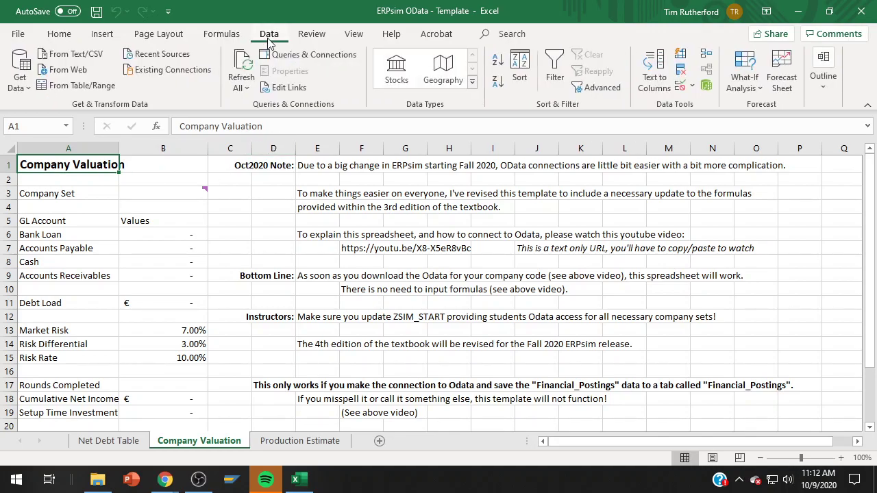
left_click(26, 91)
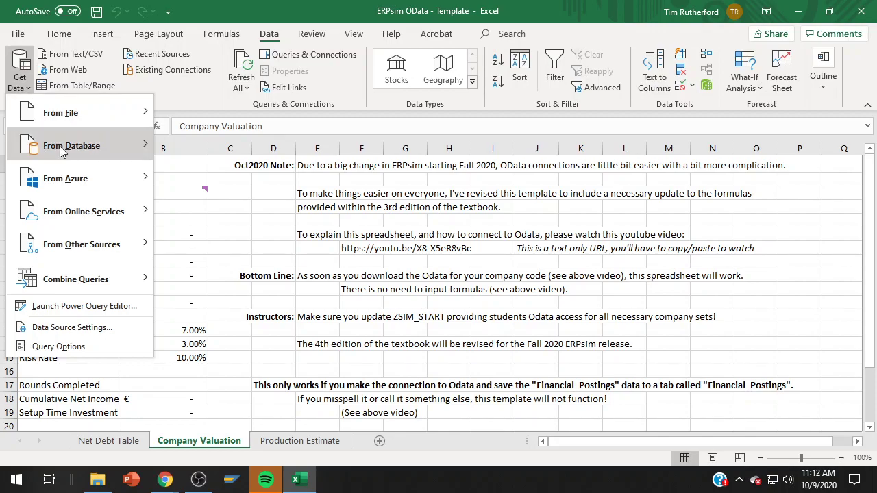
mouse_move(74, 242)
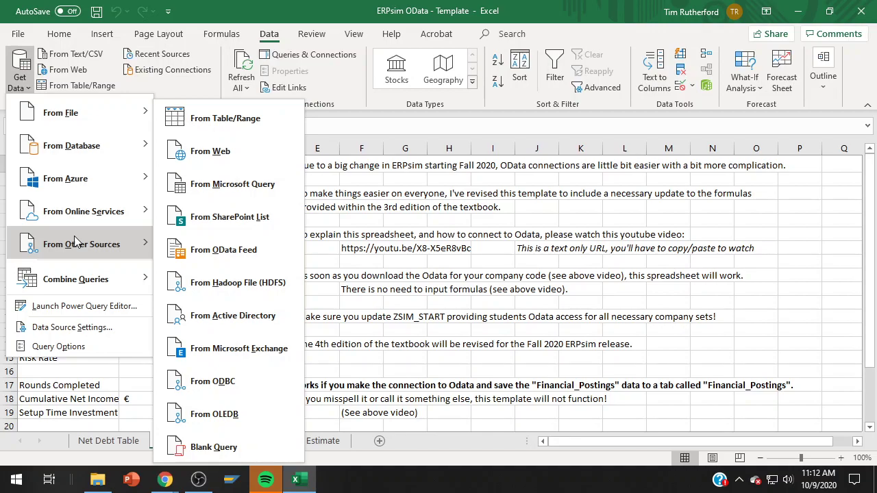
left_click(273, 39)
left_click(27, 91)
left_click(219, 260)
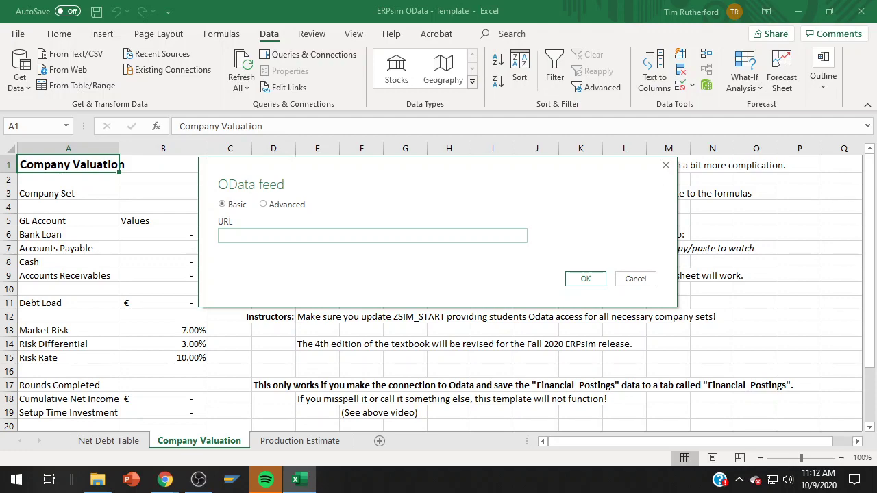
key("alt+Tab")
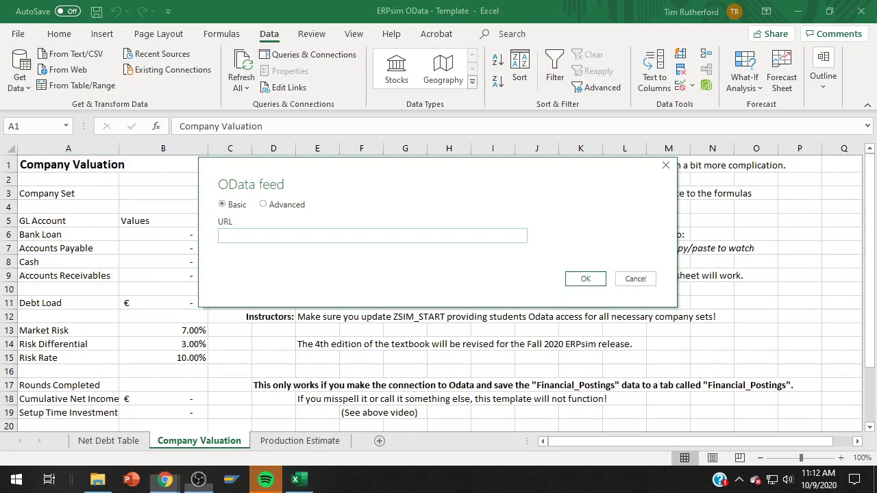
key("alt+Tab")
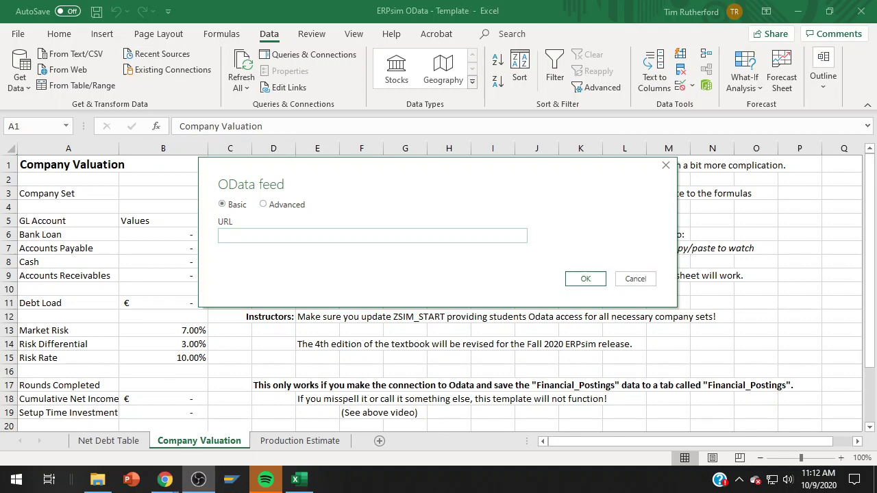
key("alt+Tab")
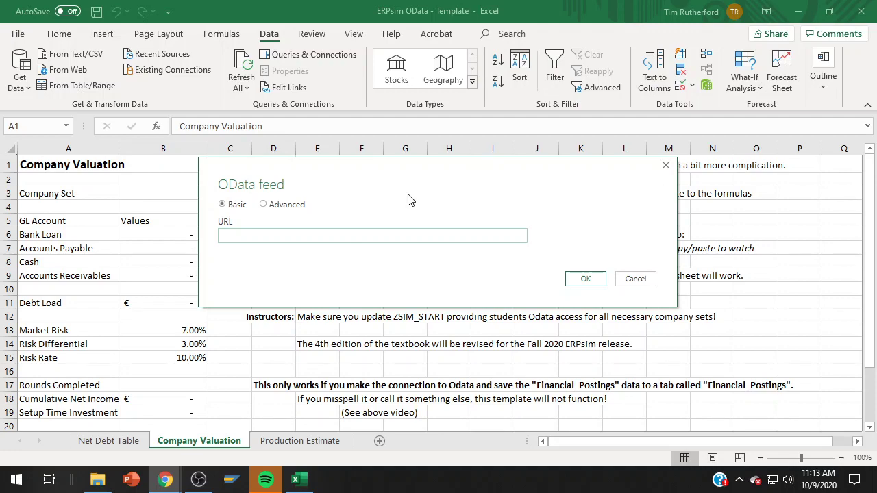
key("Escape")
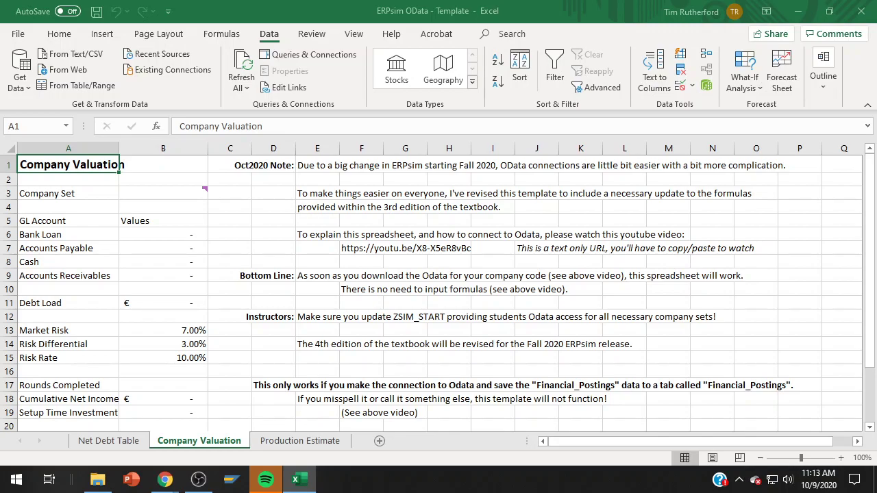
left_click_drag(691, 151, 523, 150)
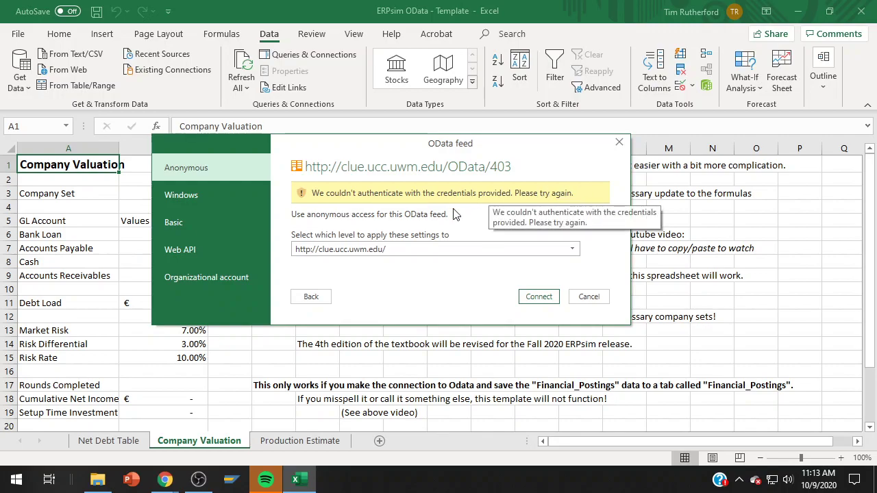
Connect to the OData feed with Basic authentication, entering the account's user name and password.
left_click(181, 224)
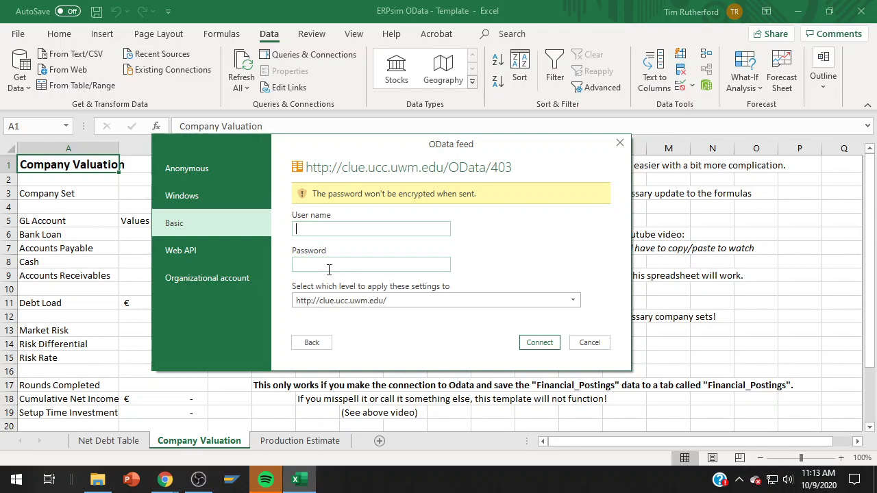
type("z_9")
left_click(328, 269)
type("•••••")
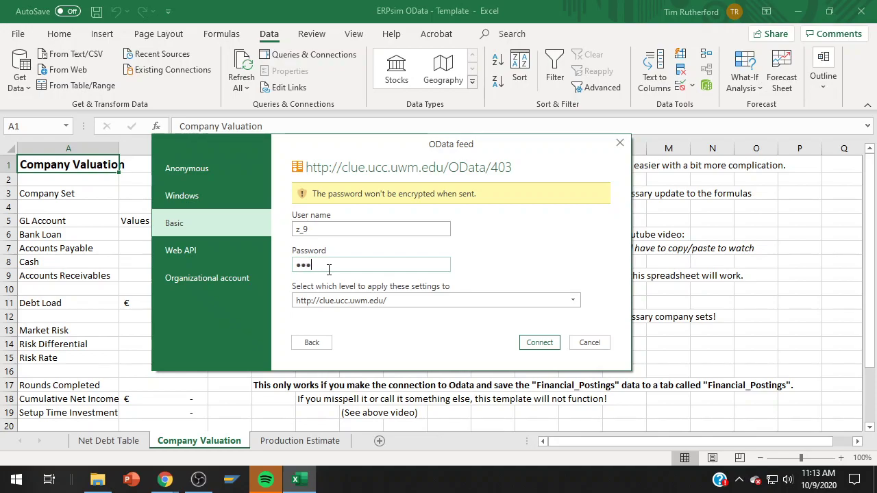
type("•••")
left_click(525, 344)
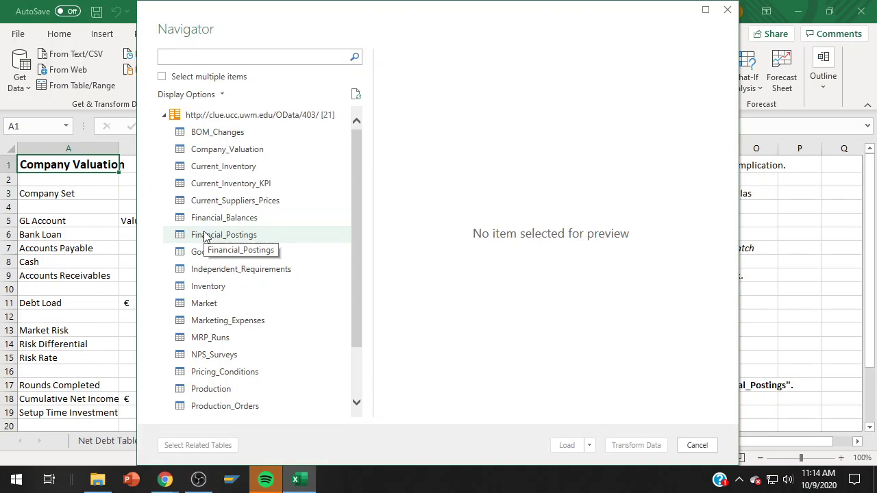
Load the Financial_Postings table from the OData feed into a worksheet and dismiss its query preview.
left_click(255, 242)
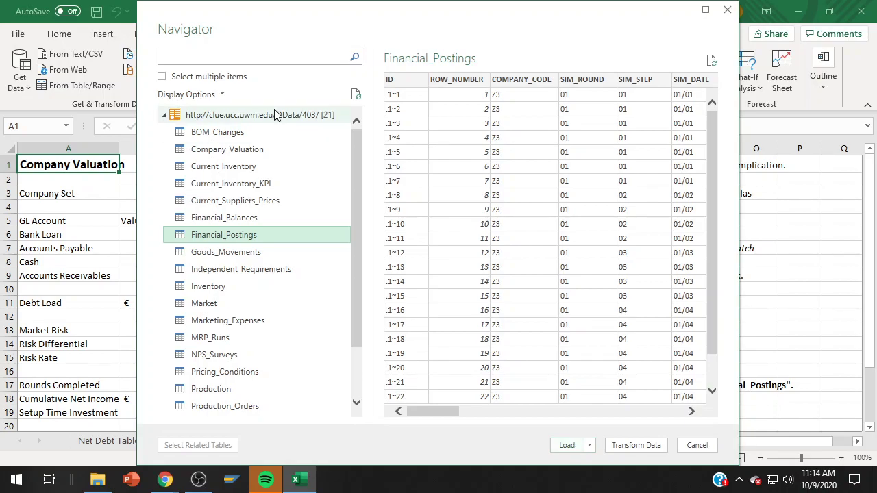
left_click(566, 446)
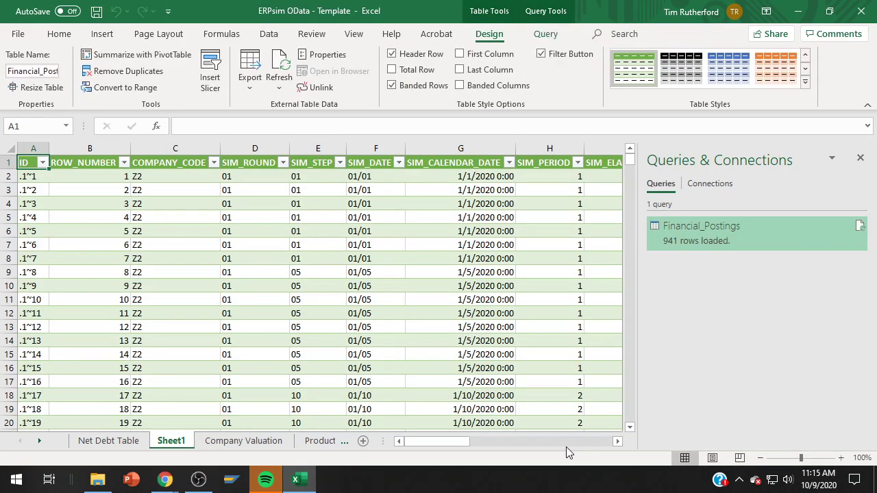
mouse_move(729, 230)
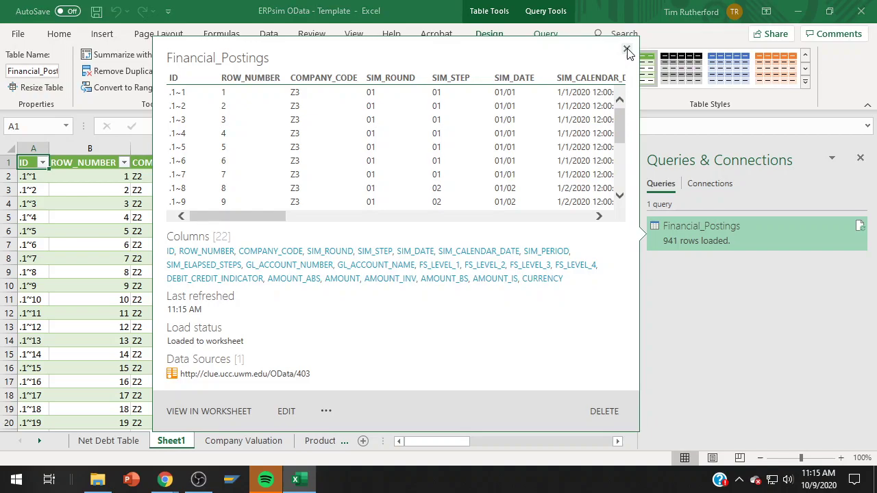
left_click(627, 51)
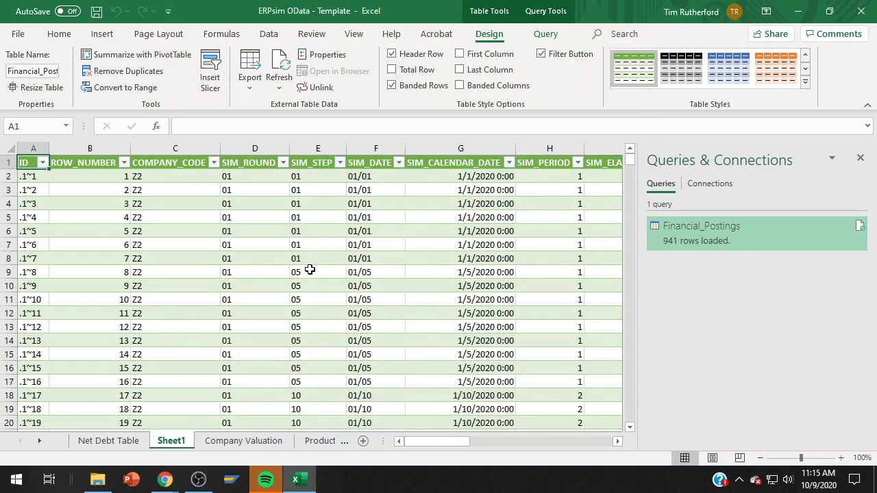
Check the COMPANY_CODE filter values without applying a filter, and inspect the Bank Loan formula in B6 of the Company Valuation sheet.
left_click(214, 163)
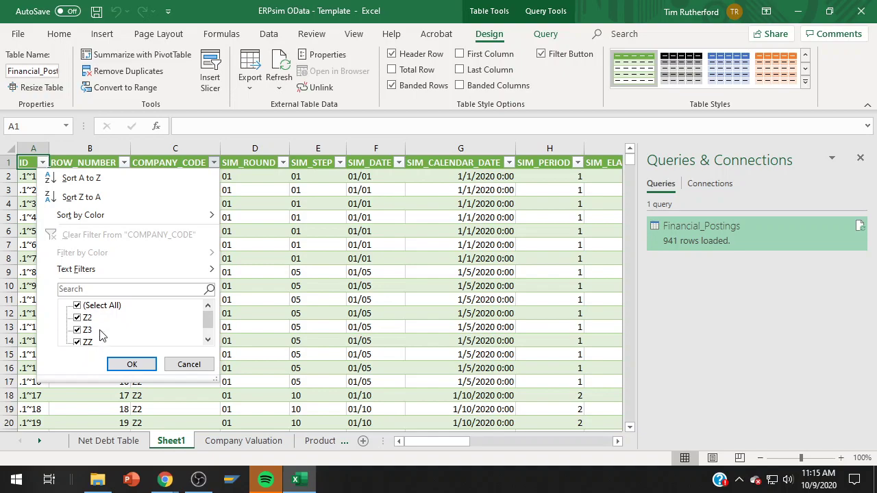
left_click(188, 365)
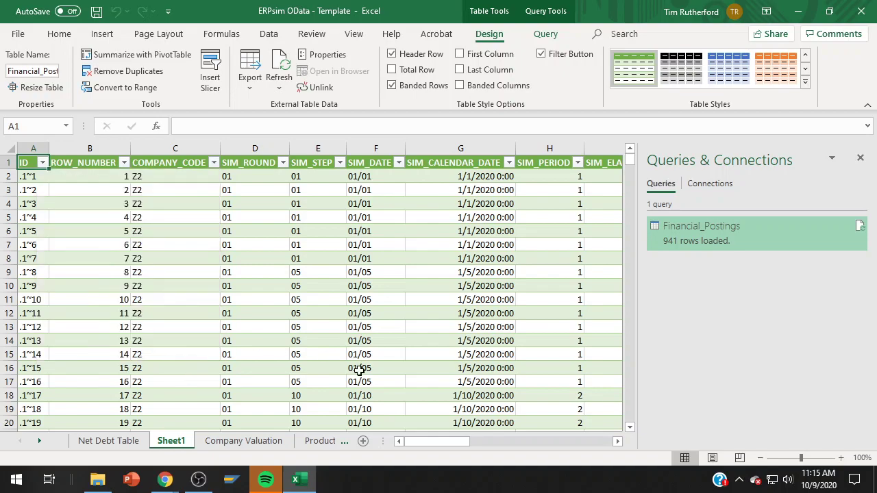
left_click(227, 443)
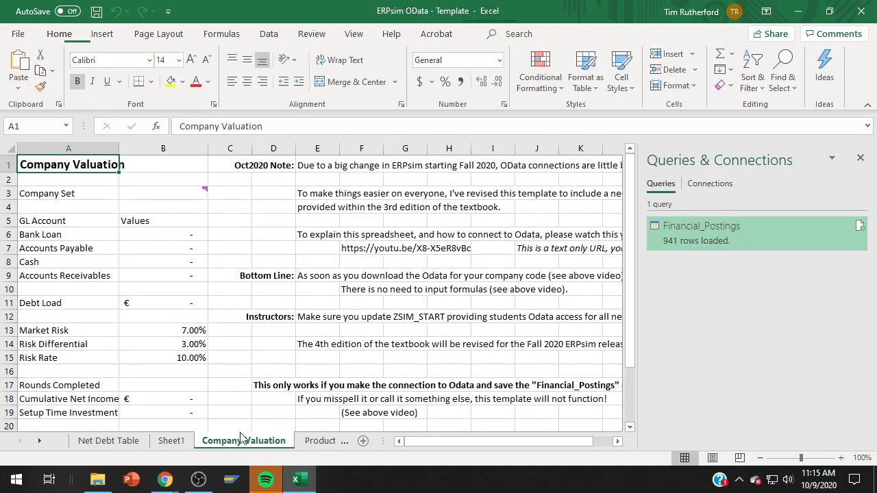
left_click(186, 231)
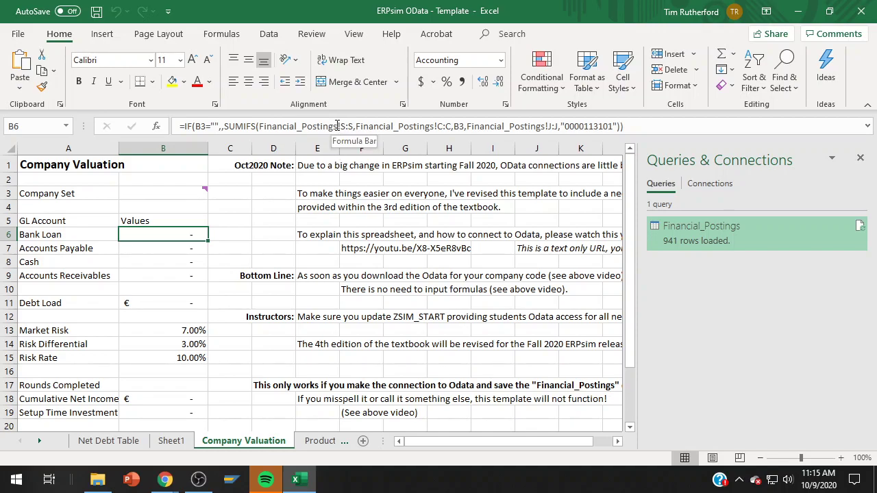
Copy the sheet name Financial_Postings from the Bank Loan formula in B6, leaving the formula unchanged.
left_click(338, 126)
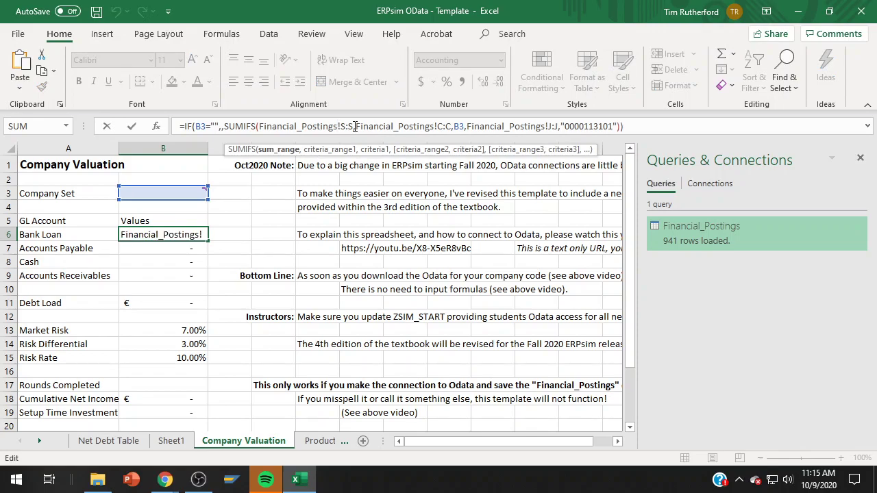
key("ctrl+shift+Left")
key("ctrl+shift+Left")
key("ctrl+shift+Left")
key("ctrl+c")
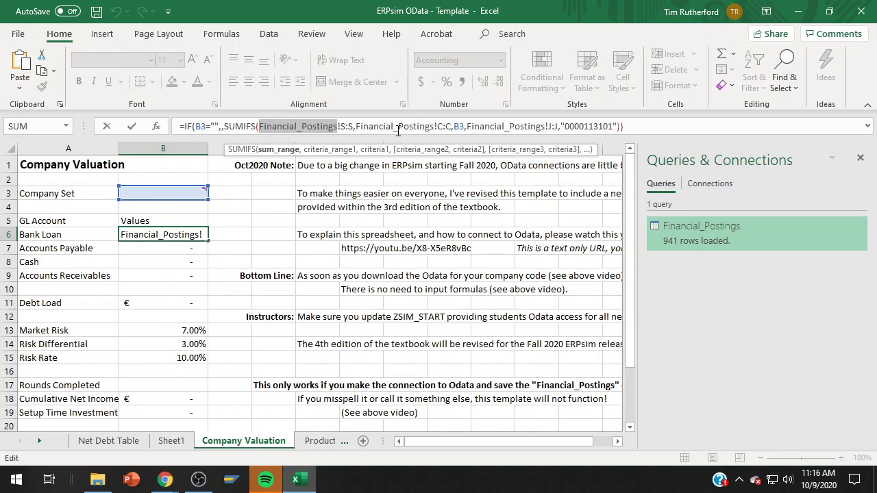
key("Escape")
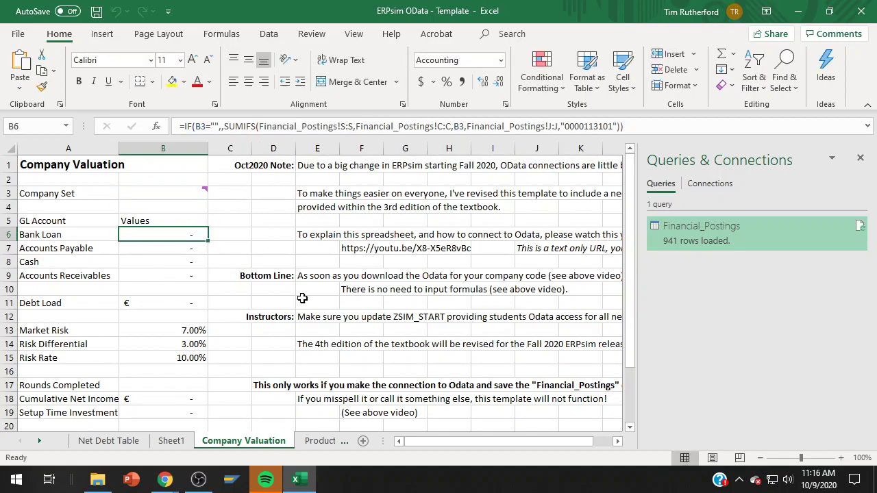
Rename Sheet1 as Financial_Postings using the copied name, and dismiss the query preview.
right_click(171, 442)
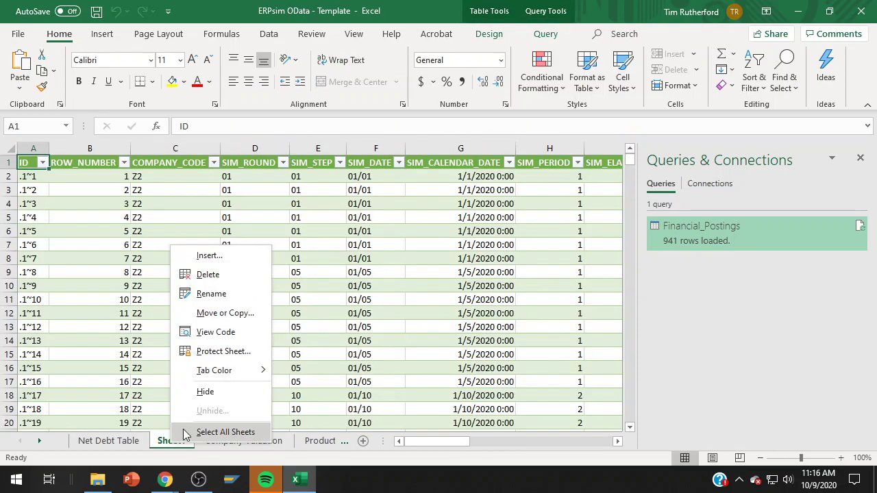
left_click(211, 294)
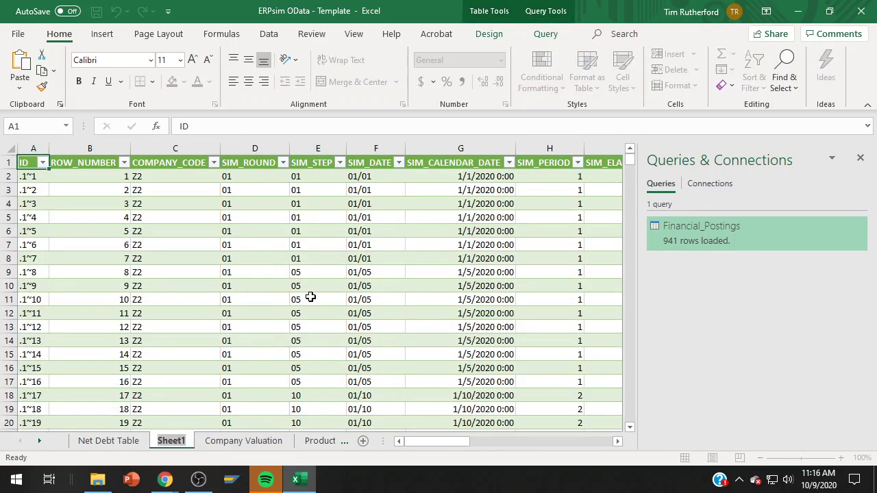
key("ctrl+v")
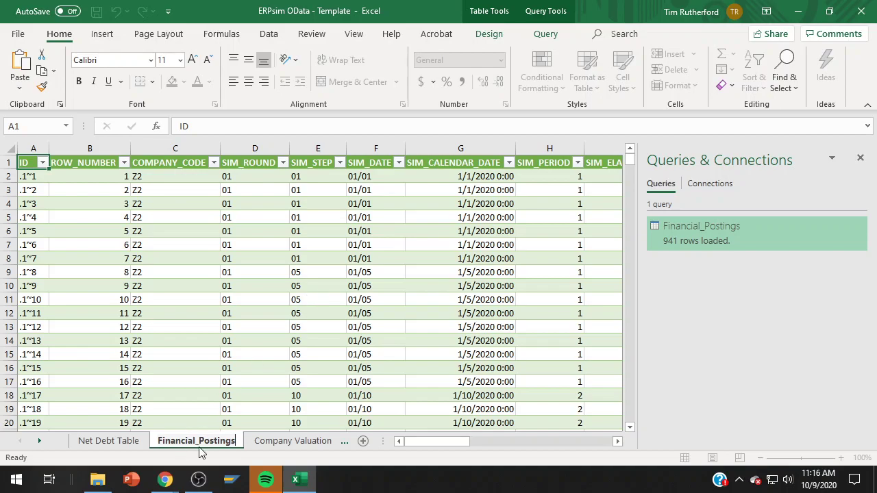
key("Return")
key("Return")
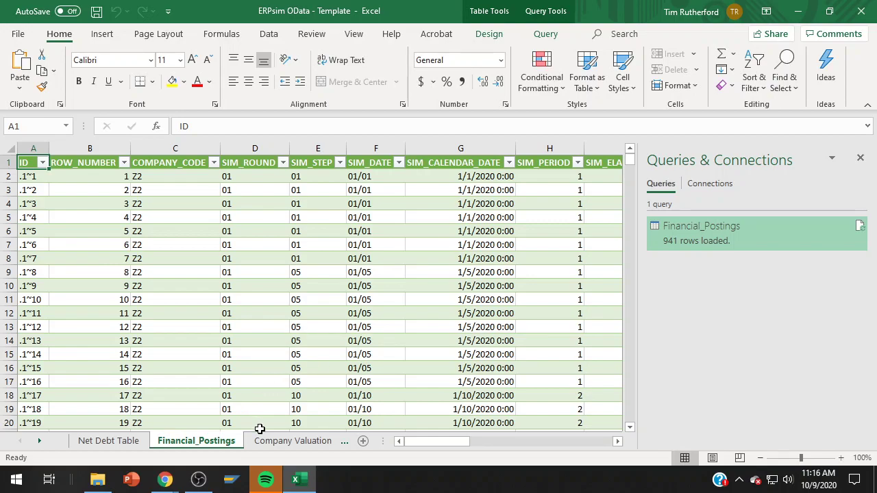
mouse_move(741, 232)
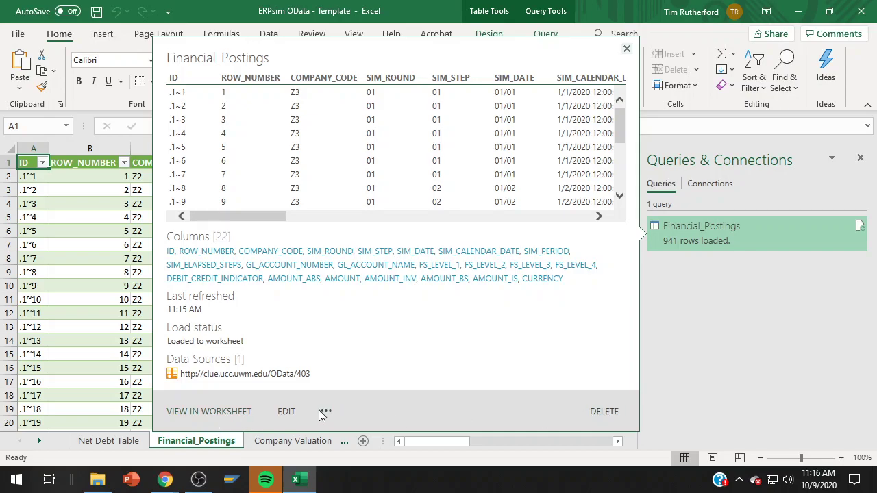
left_click(626, 49)
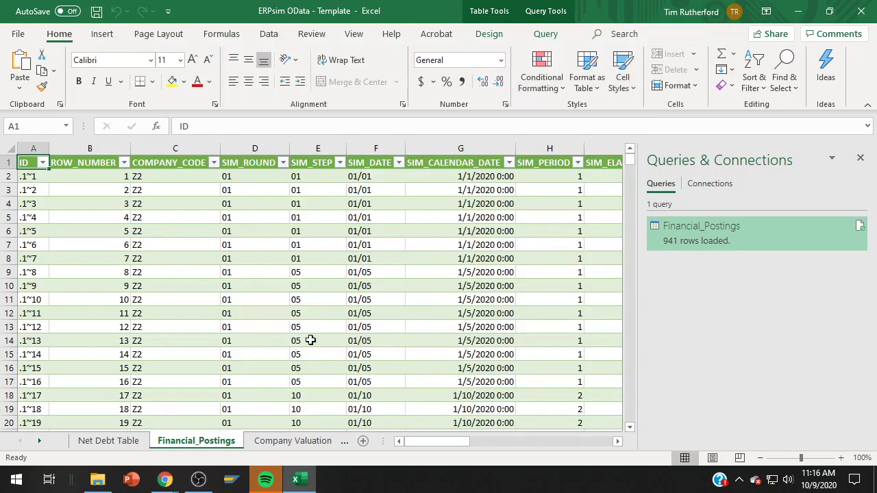
Enter ZZ as the Company Set in B3 of the Company Valuation sheet.
left_click(295, 442)
left_click(172, 193)
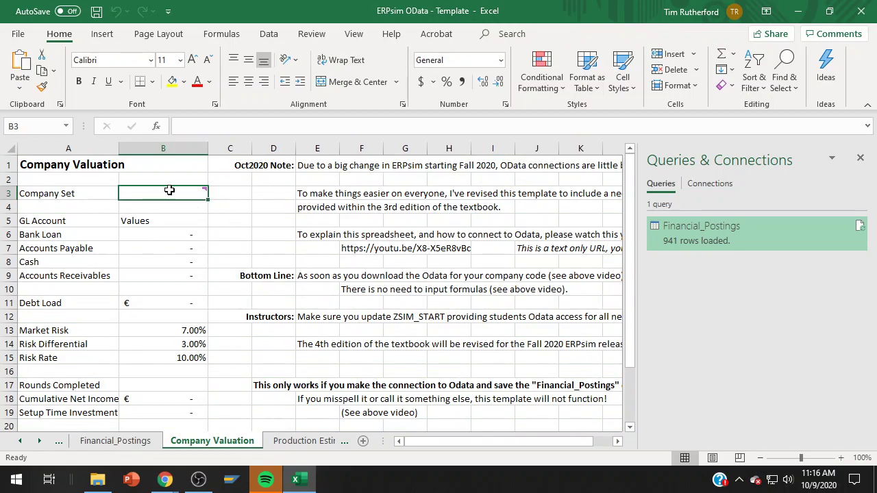
mouse_move(170, 189)
type("ZZ")
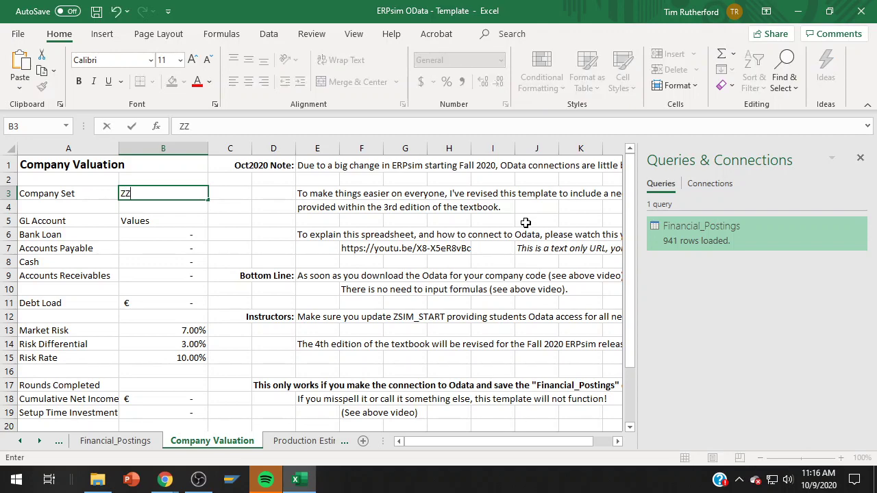
key("Return")
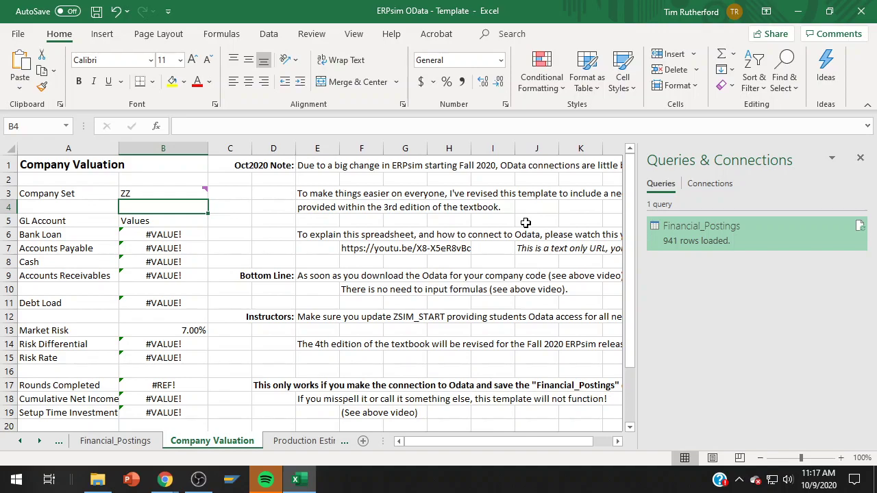
Re-enter the existing Bank Loan formula in B6 so that it recalculates.
key("Down")
key("Down")
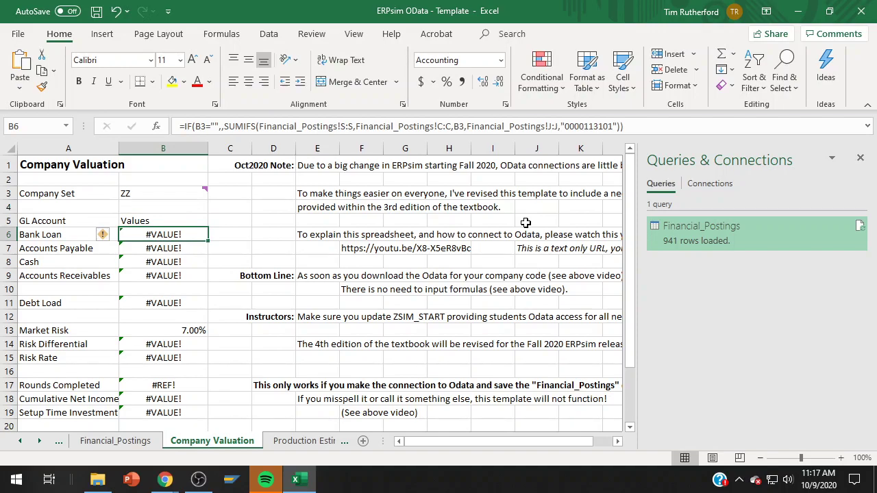
left_click(645, 125)
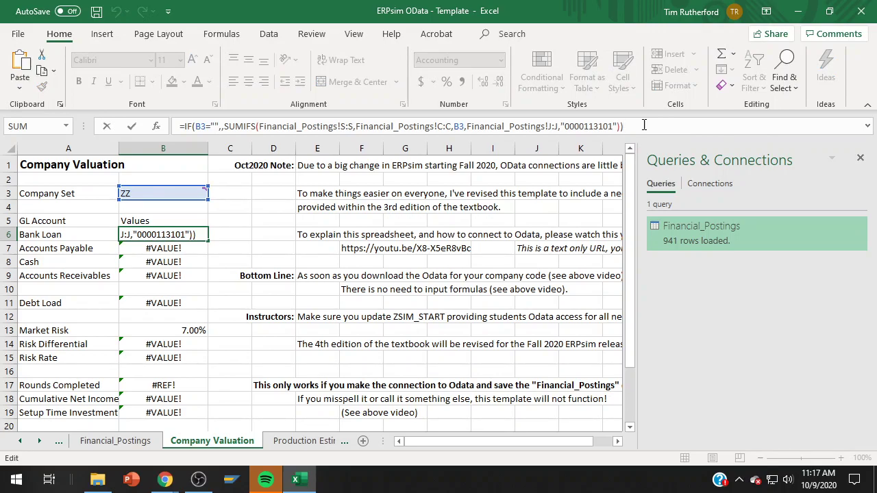
key("Return")
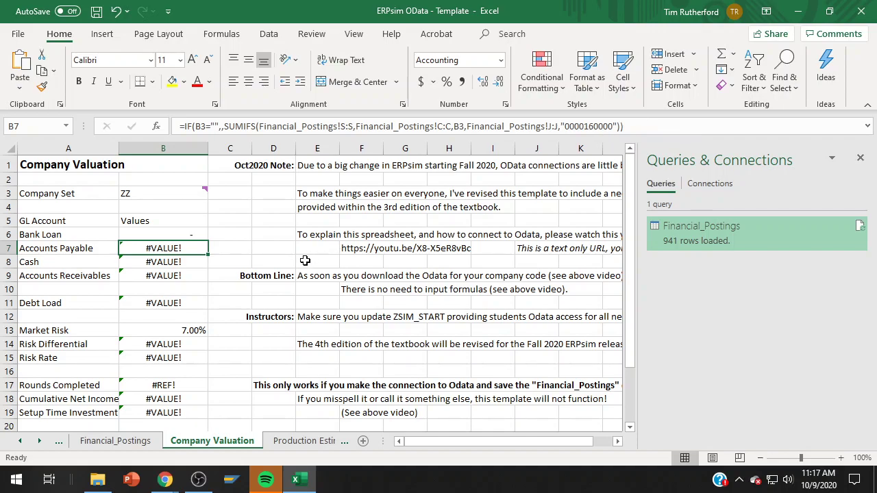
Set the Company Set in B3 to Z2 and check the Bank Loan result in B6.
left_click(177, 193)
type("Z")
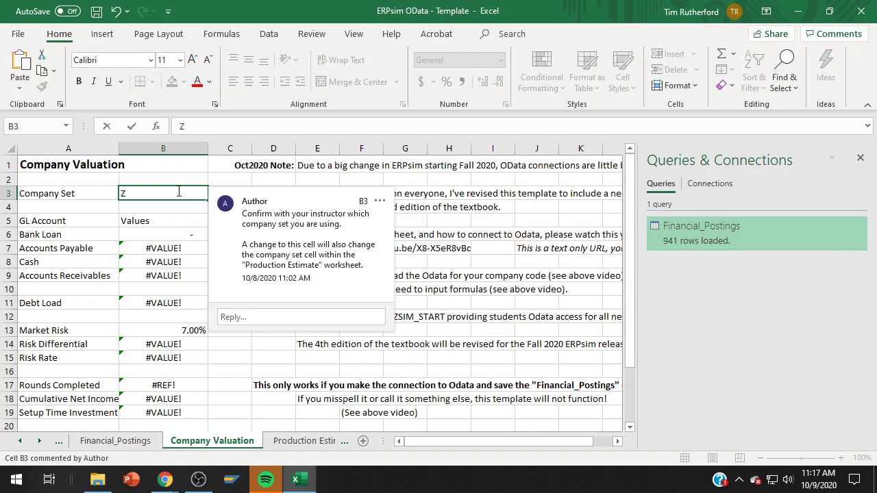
type("2")
key("Return")
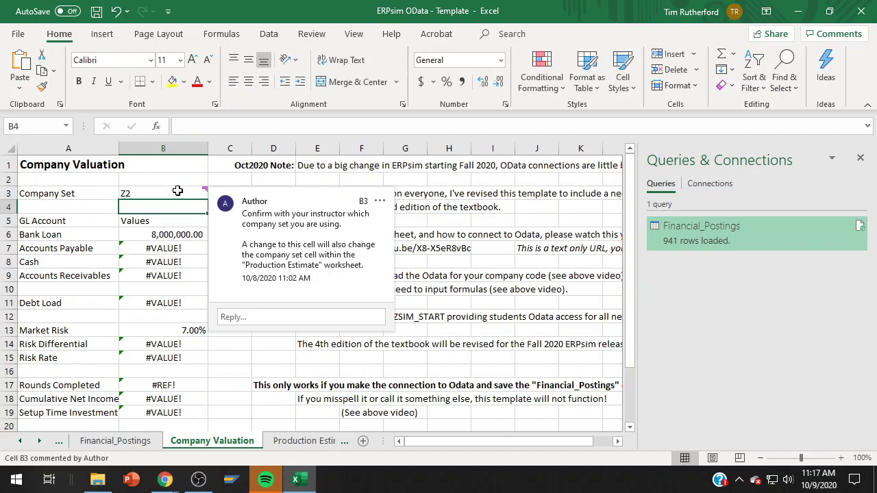
key("Up")
key("Down")
key("Down")
key("Down")
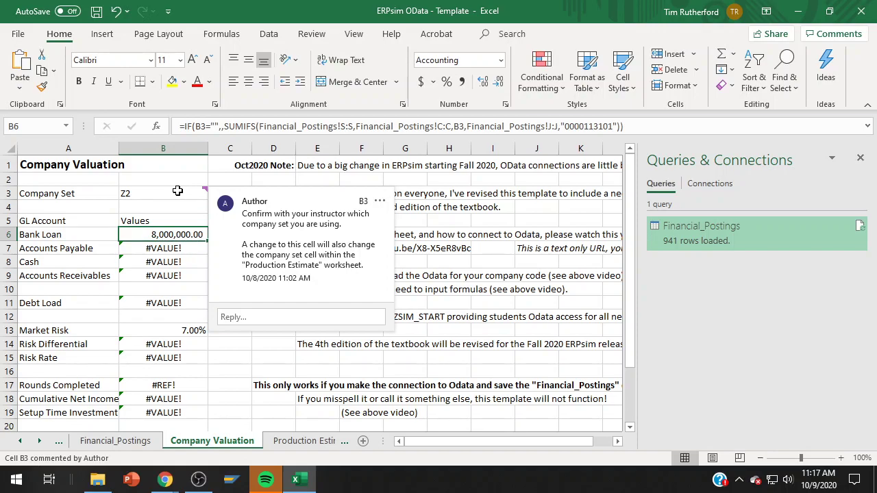
left_click(507, 277)
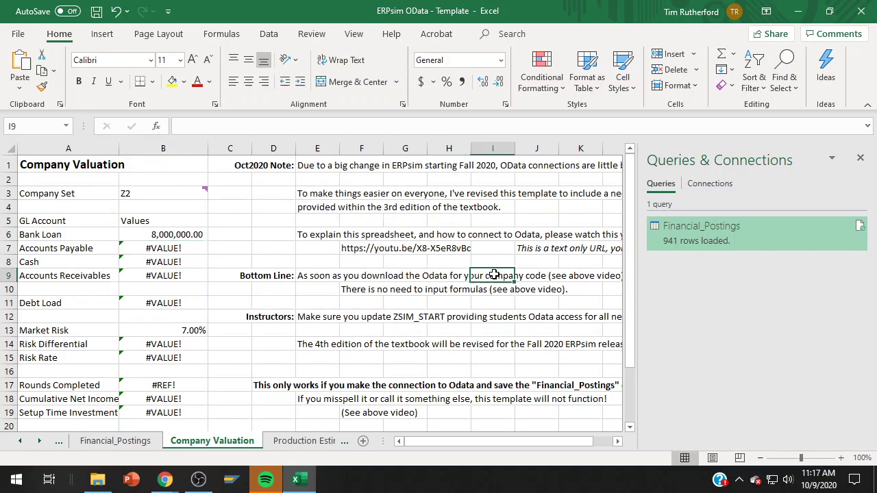
Recalculate Accounts Payable, Cash and Accounts Receivables by re-entering their existing formulas in B7 through B9.
left_click(168, 249)
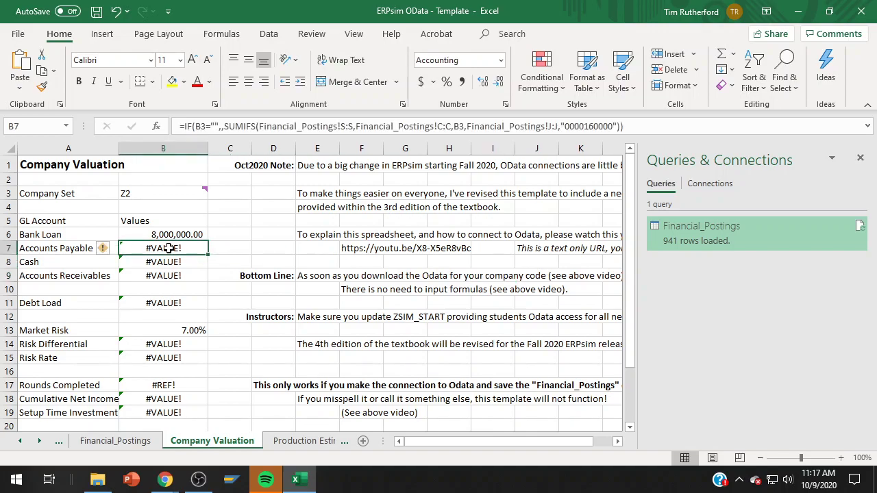
left_click(656, 124)
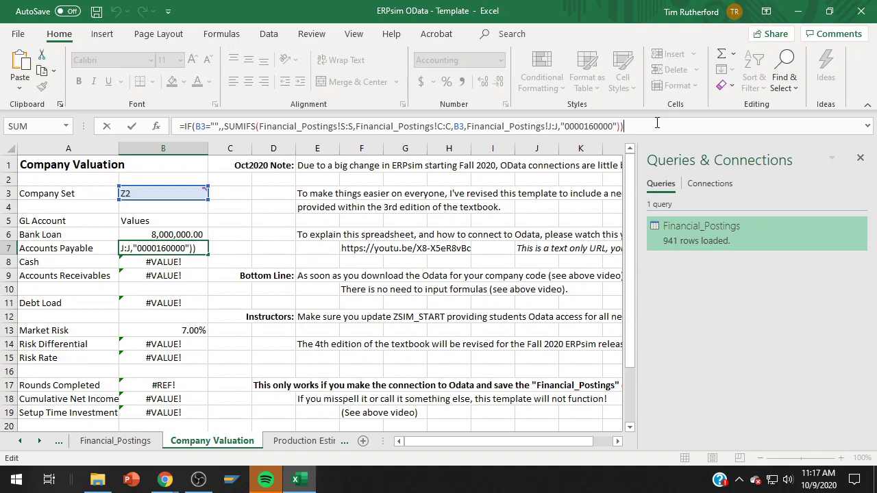
key("Return")
key("F2")
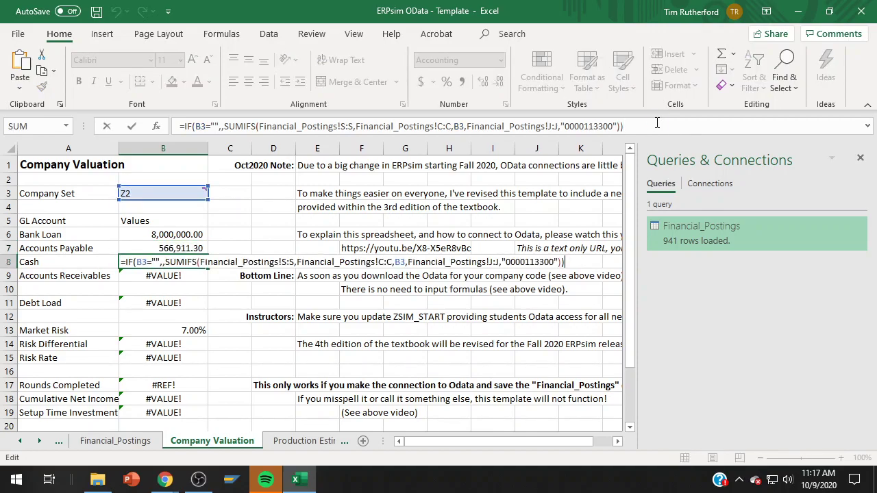
key("Return")
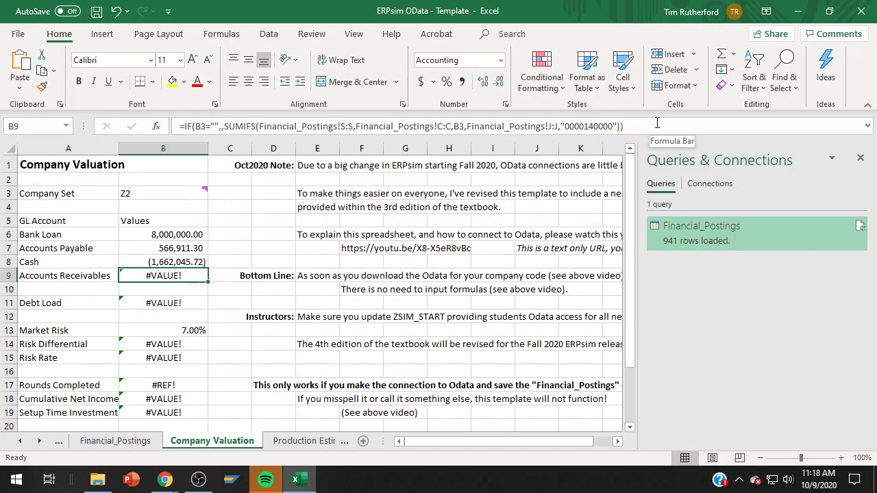
key("F2")
key("Return")
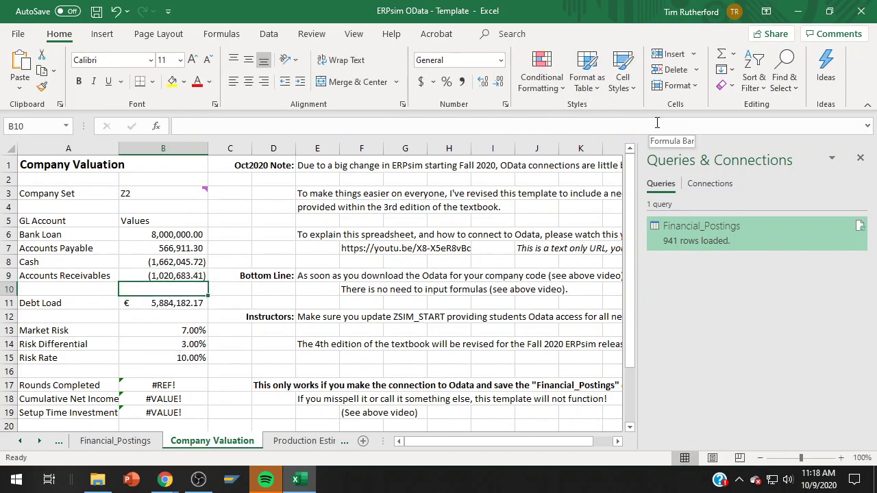
Examine how the Bank Loan formula in B6 uses the Company Set and the Financial_Postings columns.
key("Up")
key("Up")
key("Up")
key("Up")
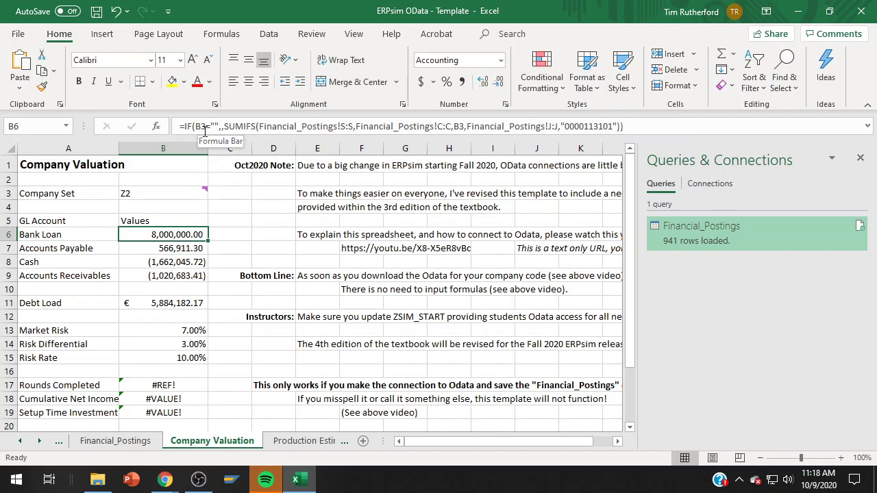
mouse_move(201, 190)
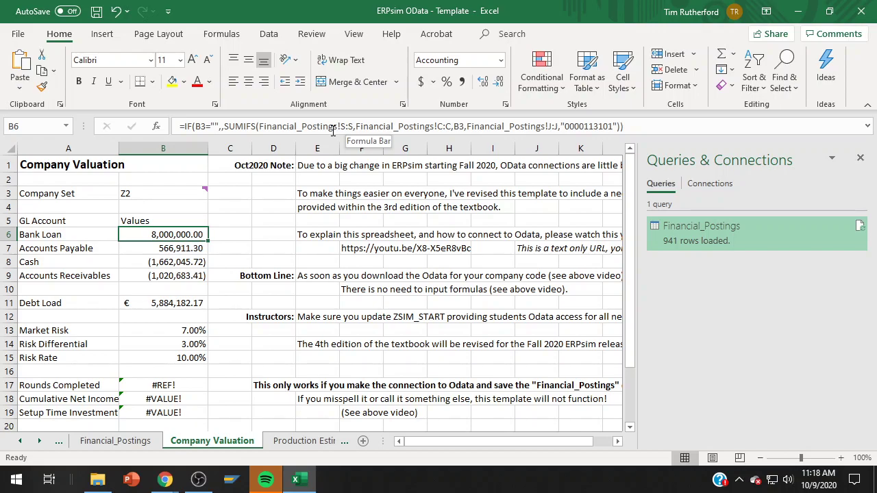
Recalculate Rounds Completed, Cumulative Net Income and Setup Time Investment by re-entering their existing formulas in B17 through B19.
key("Down")
key("Down")
key("Down")
key("Down")
key("Down")
key("Down")
key("Down")
key("Down")
key("Down")
key("Down")
key("Down")
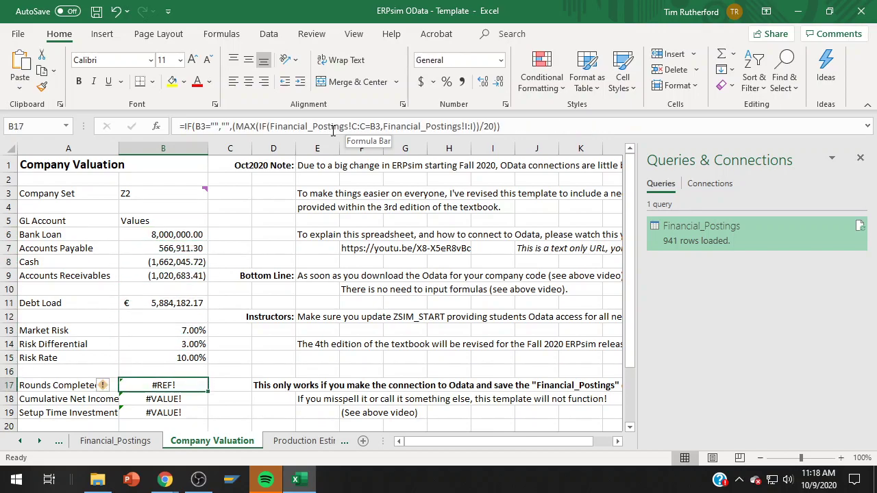
left_click(333, 130)
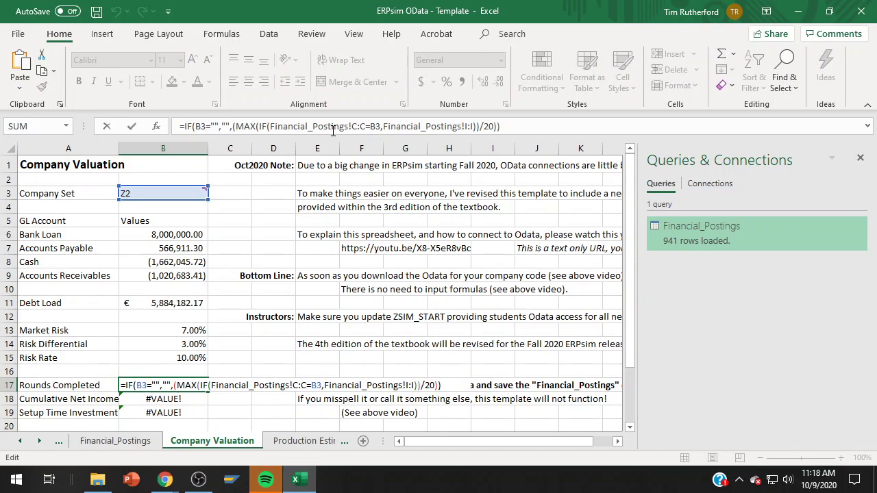
key("Return")
left_click(333, 130)
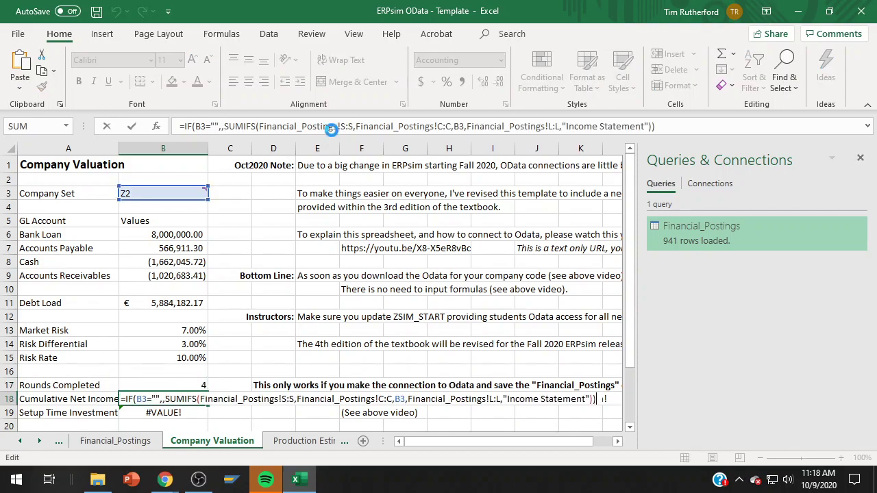
key("Return")
left_click(333, 130)
key("Return")
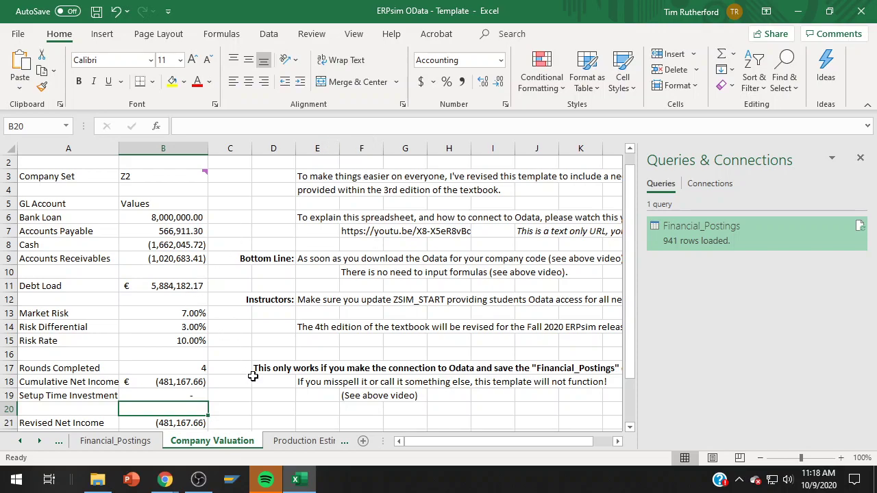
scroll(253, 376, "up", 1)
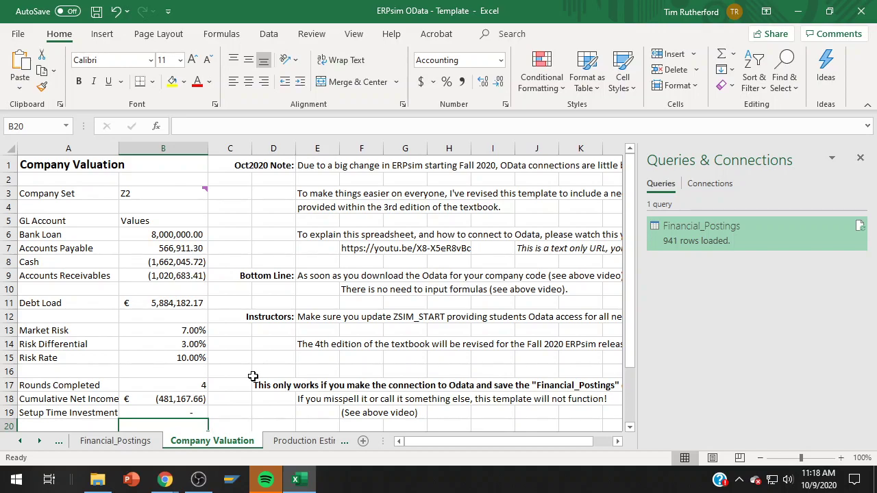
On the Production Estimate sheet, re-enter the existing Machinery and equip., Net Income and Days Completed formulas in B4 through B6.
left_click(292, 443)
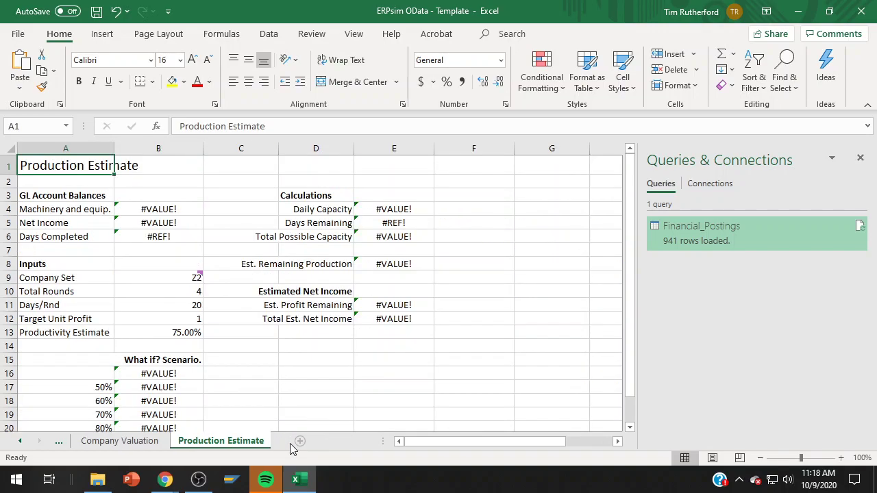
left_click(156, 207)
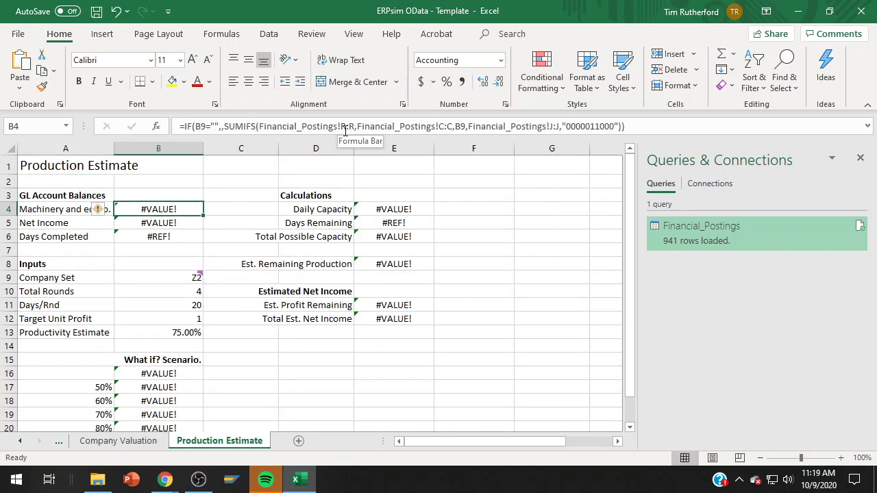
left_click(345, 126)
key("Return")
left_click(346, 126)
key("Return")
left_click(345, 126)
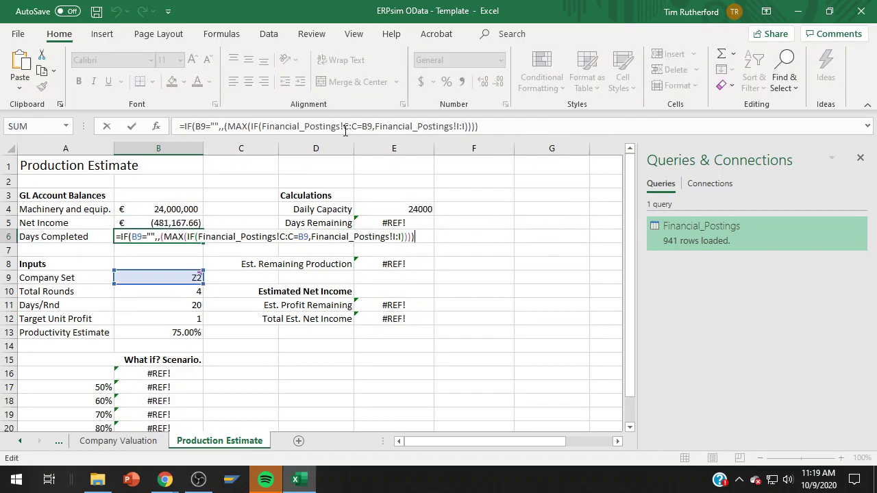
key("Return")
key("Up")
key("Up")
key("Up")
key("Up")
key("Up")
key("Up")
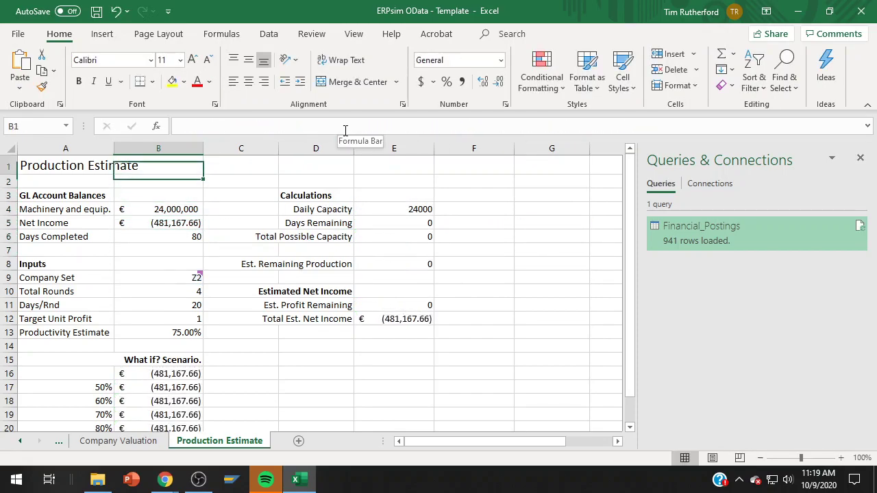
Select A1 on the Production Estimate sheet, then review the Company Valuation sheet's figures and select its A1 as well.
key("Left")
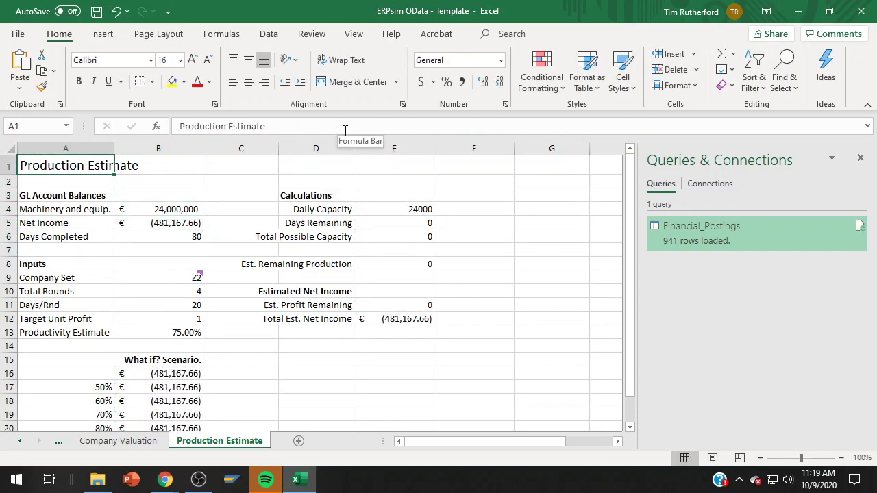
left_click(122, 444)
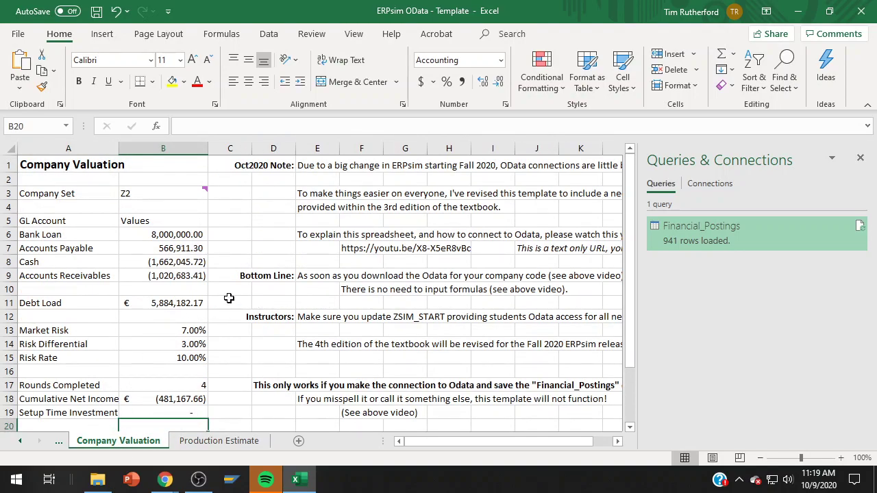
mouse_move(156, 195)
scroll(346, 340, "down", 2)
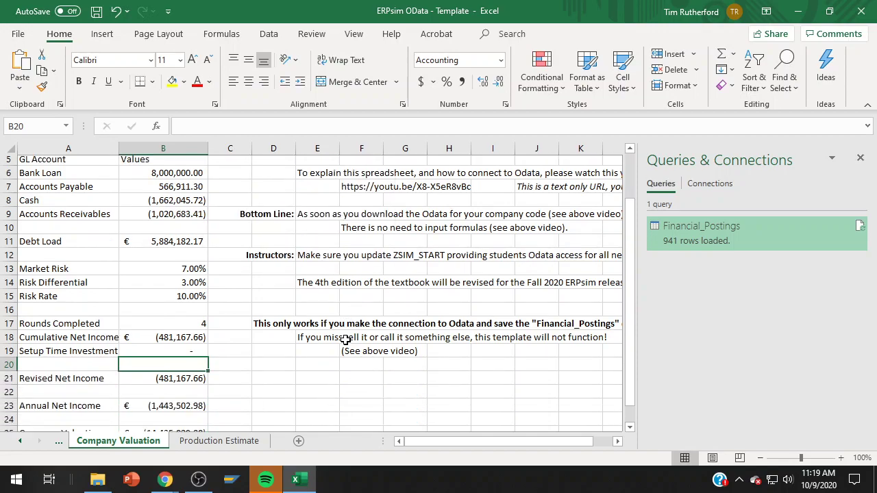
scroll(346, 340, "down", 2)
scroll(352, 341, "up", 3)
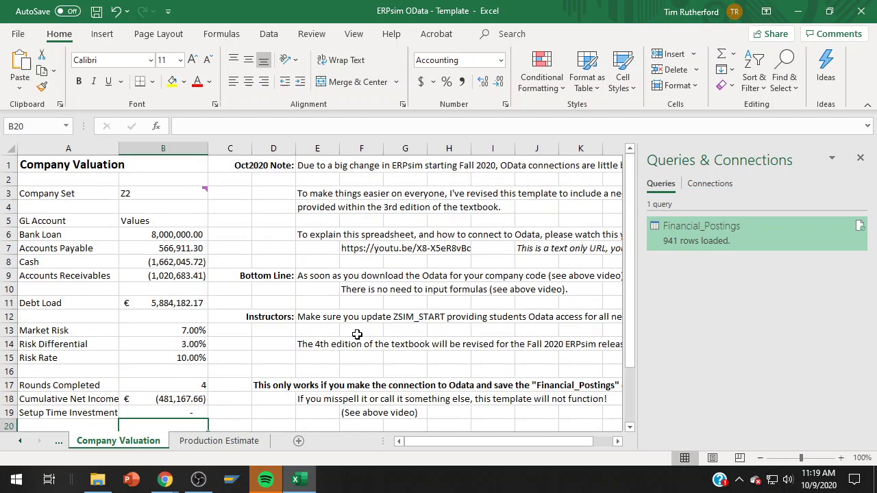
left_click(24, 166)
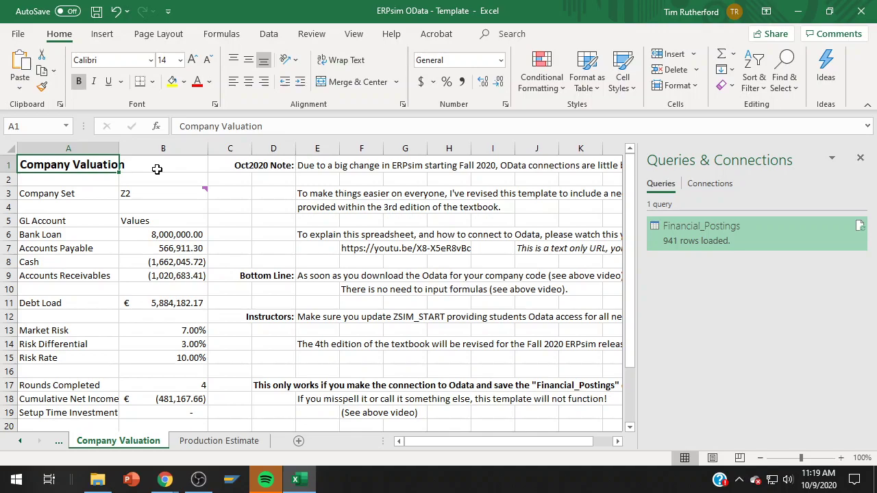
Show the Financial_Postings sheet, consult the ERPsim 2020 Reference Guide page in Chrome for the tool-specific instructions, and return to the Excel workbook.
left_click(22, 441)
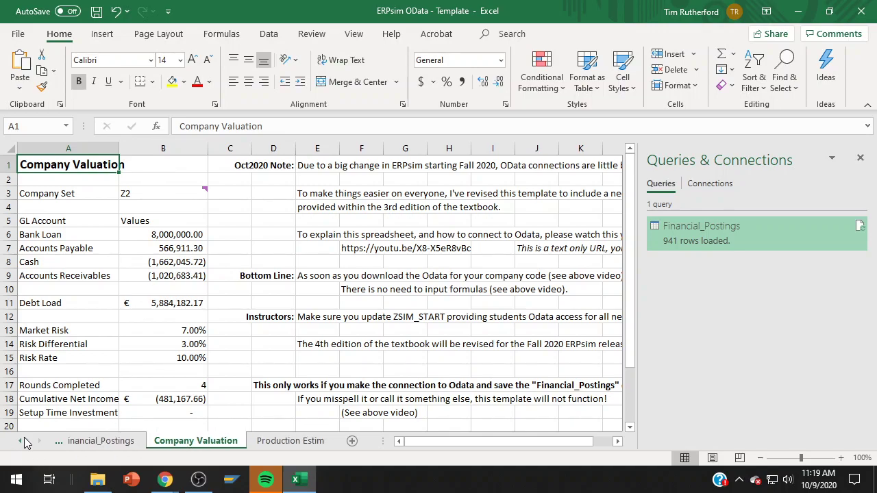
left_click(107, 444)
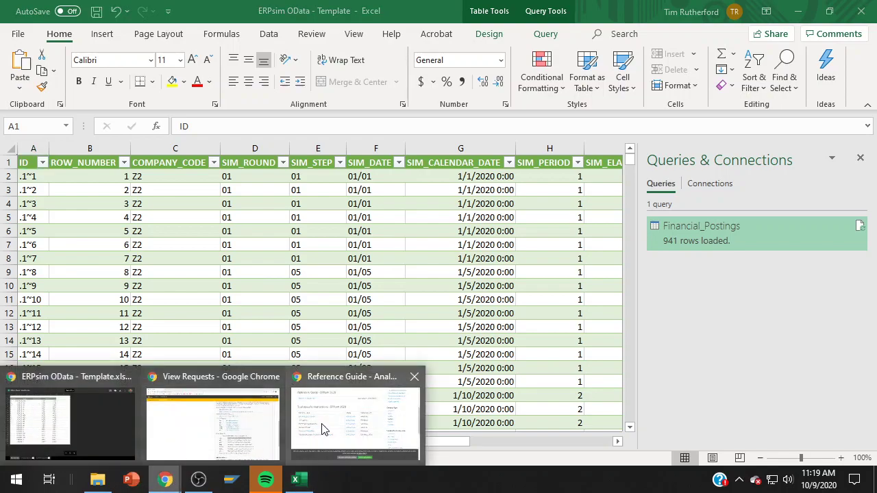
left_click(325, 429)
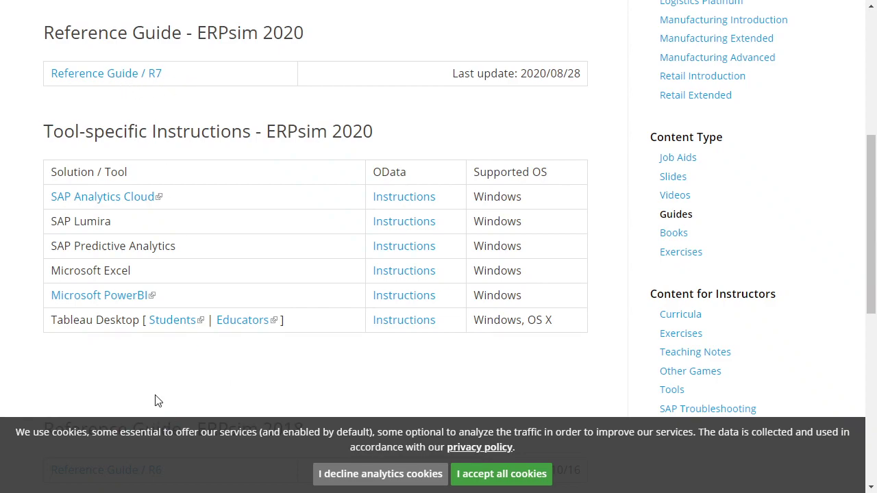
key("alt+Tab")
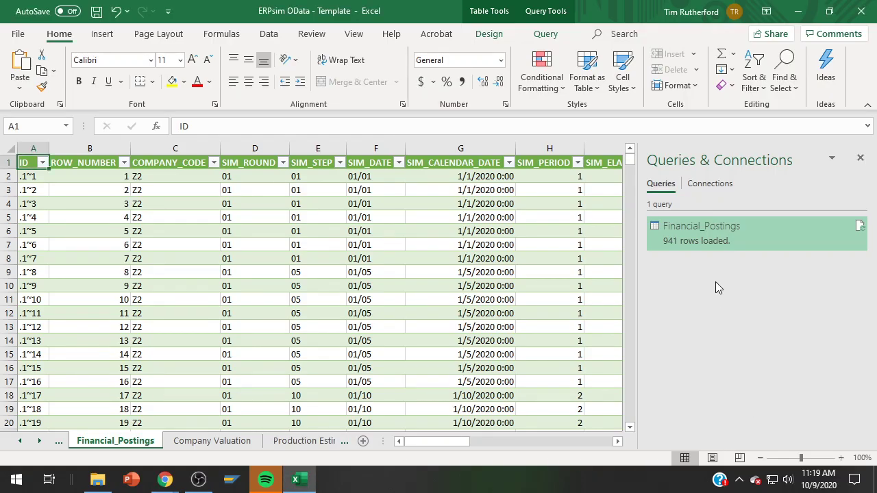
In the properties of the Financial_Postings query, enable automatic refresh every 1 minute.
right_click(724, 235)
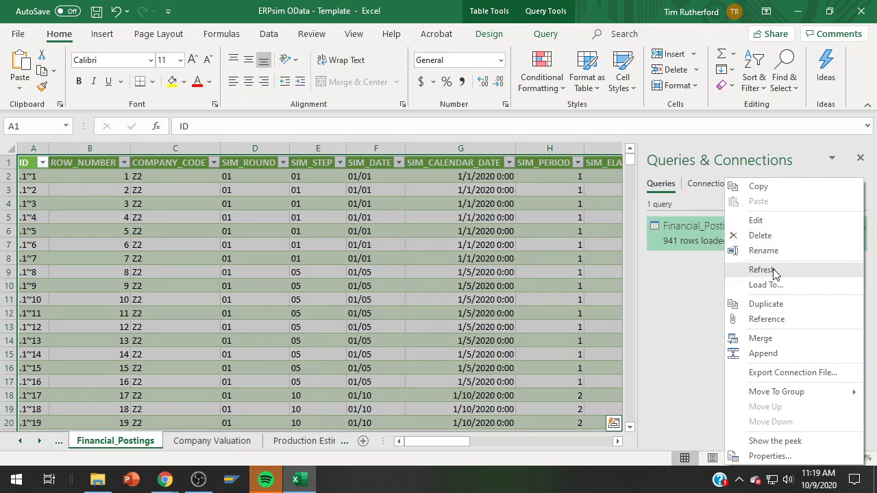
left_click(771, 456)
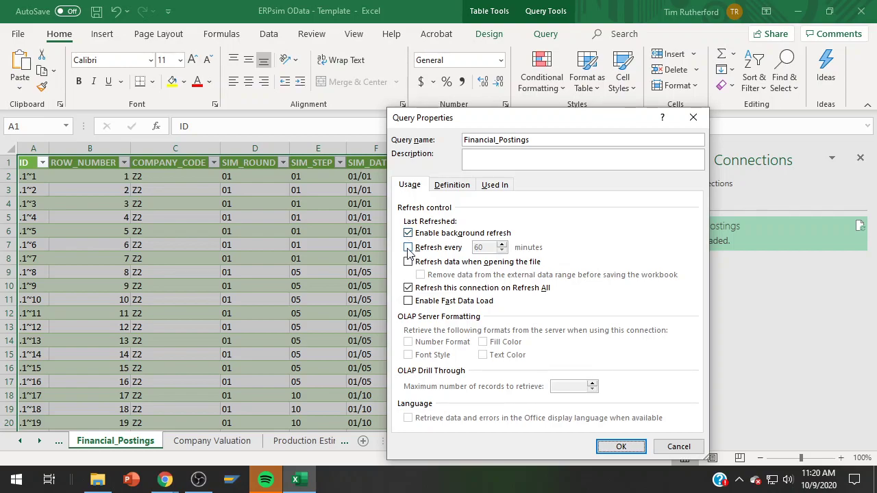
left_click(408, 247)
key("BackSpace")
key("BackSpace")
type("1")
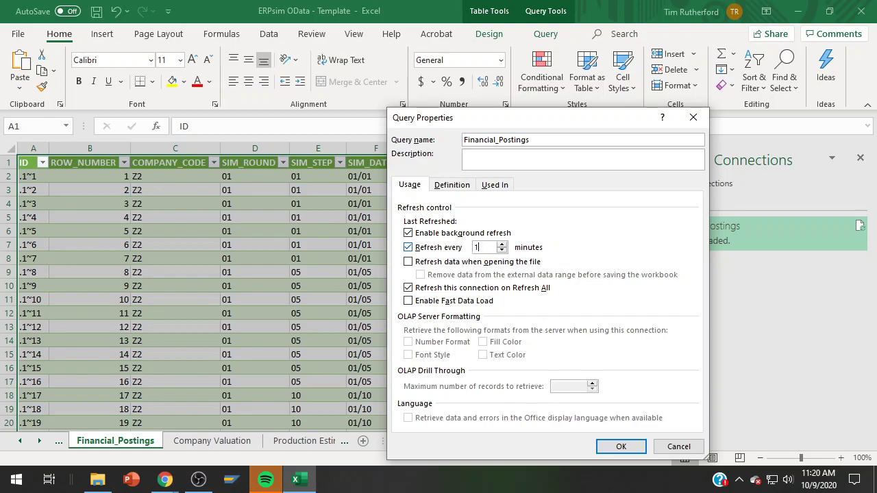
key("Tab")
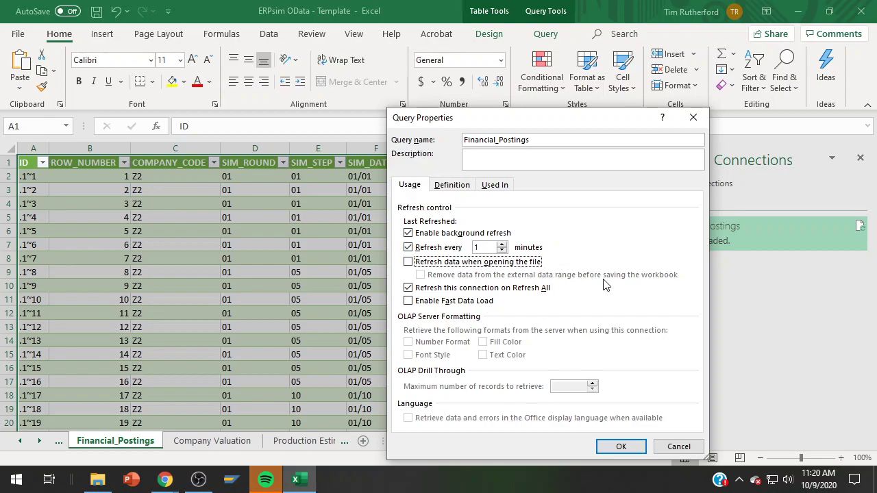
Turn the timed refresh off again and leave the query properties without saving any changes.
left_click(409, 249)
left_click(408, 248)
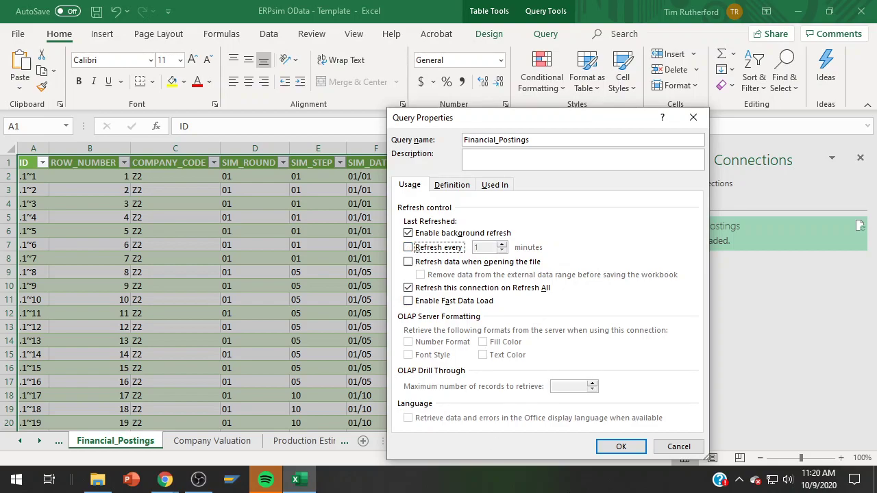
left_click(677, 449)
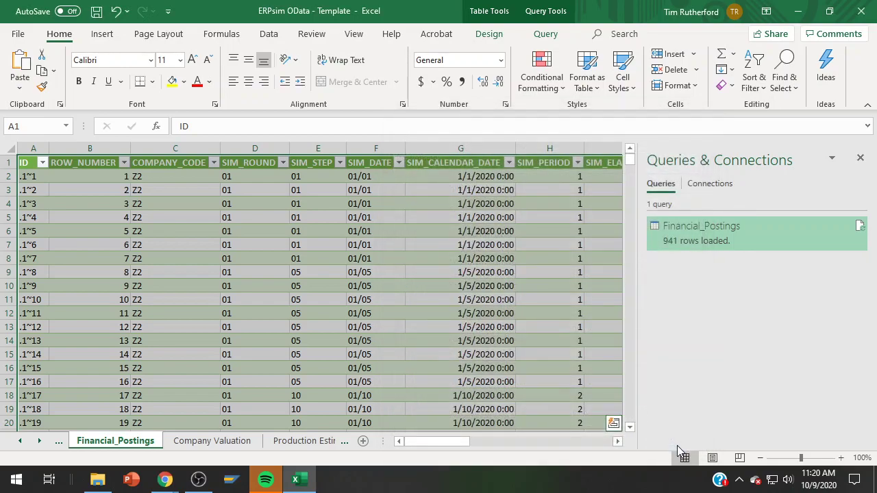
On the Company Valuation sheet, examine the formulas behind Debt Load, Accounts Receivables and Rounds Completed.
left_click(212, 441)
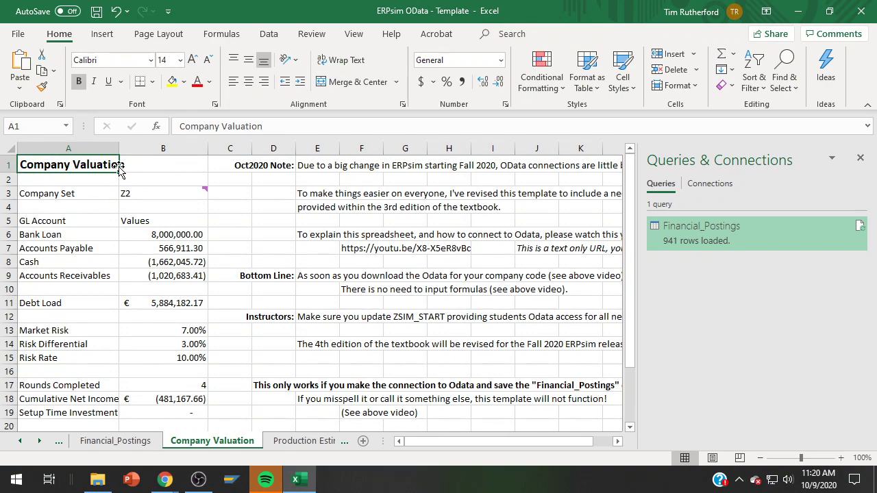
left_click(177, 307)
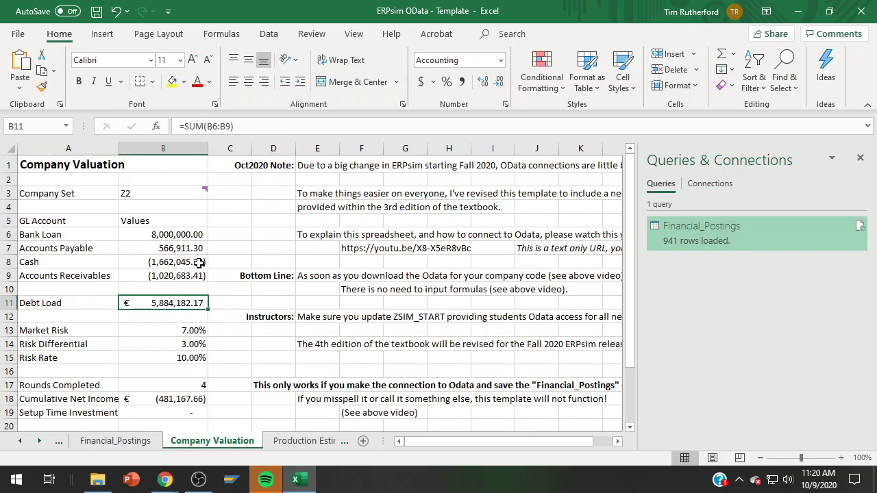
left_click(183, 276)
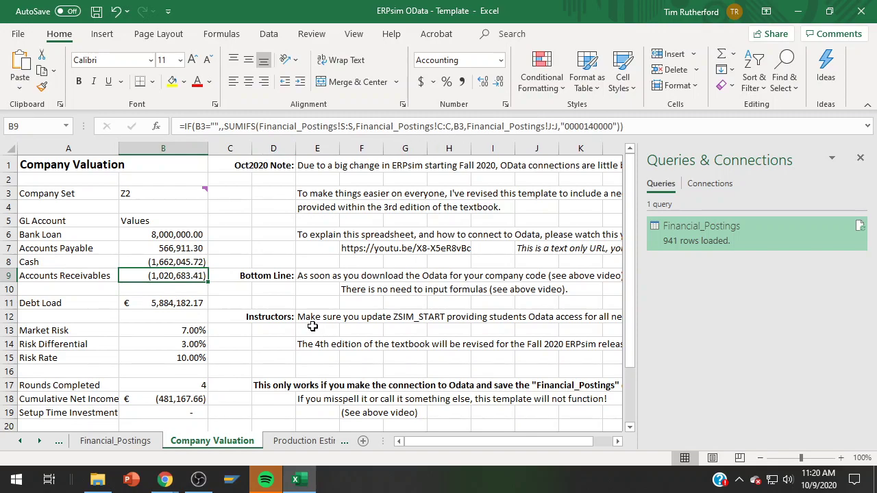
left_click(187, 387)
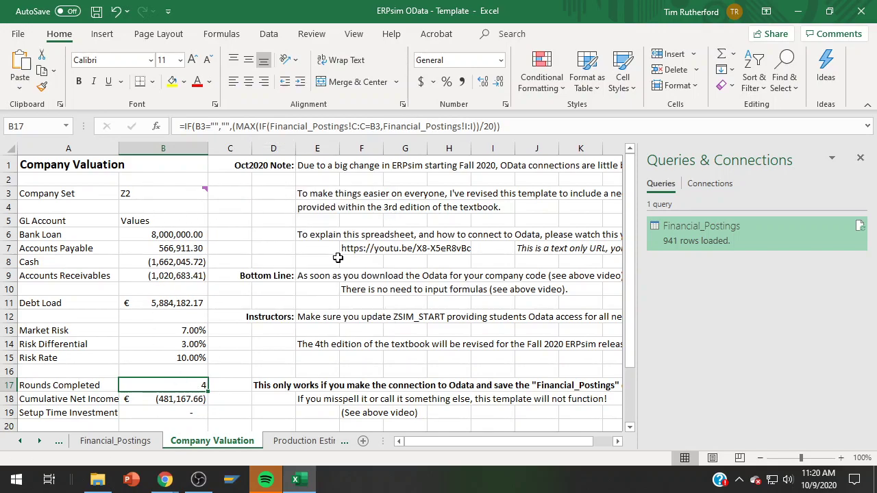
Read the full instructors' note in row 12 about updating ZSIM_START for students' OData access.
left_click(417, 318)
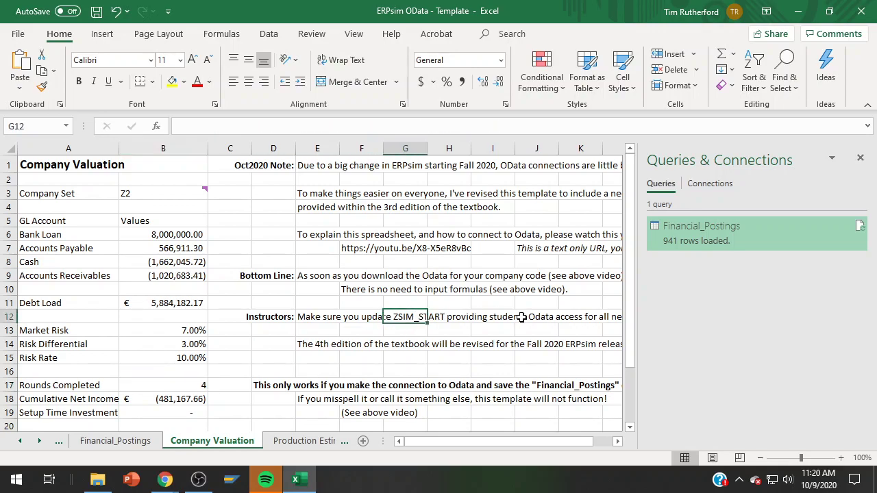
key("Right")
key("Right")
key("Right")
key("Right")
key("Right")
key("Right")
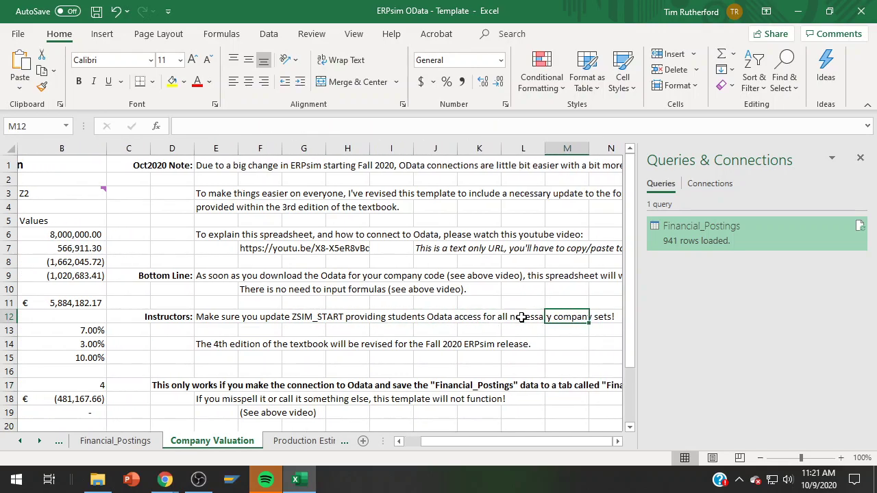
key("Down")
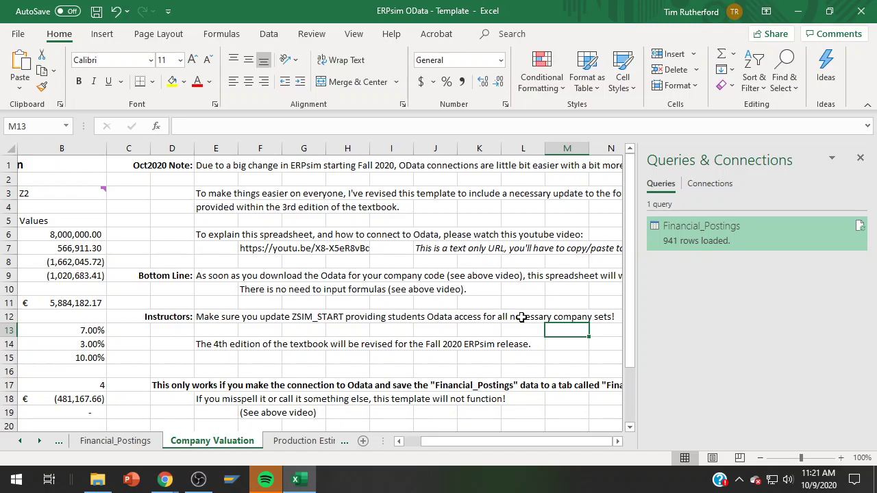
Return the selection to cell A1, the title of the Company Valuation sheet.
key("Up")
key("Up")
key("Up")
key("Up")
key("Up")
key("Up")
key("Up")
key("Up")
key("Up")
key("Up")
key("Up")
key("Up")
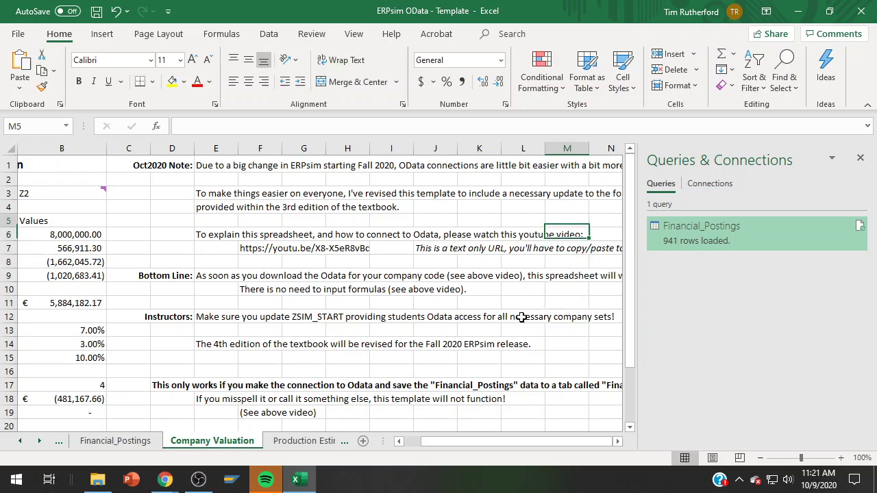
key("Left")
key("ctrl+Left")
key("ctrl+Left")
key("ctrl+Left")
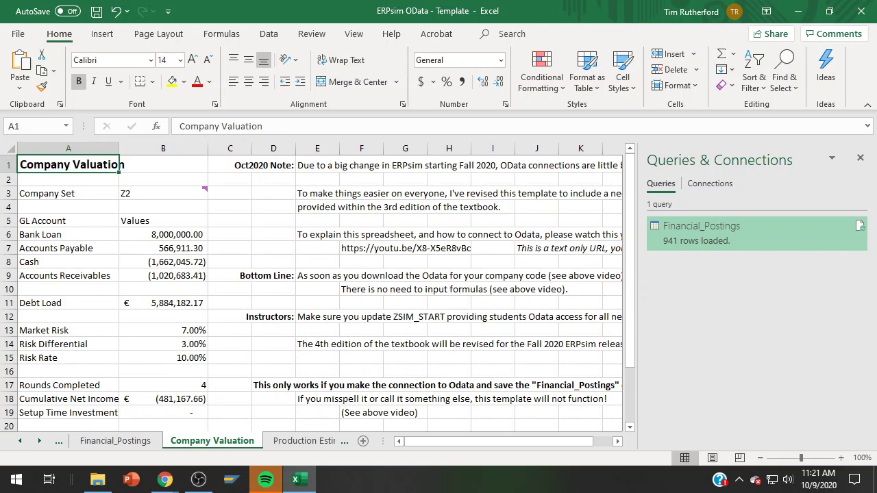
key("alt+Tab")
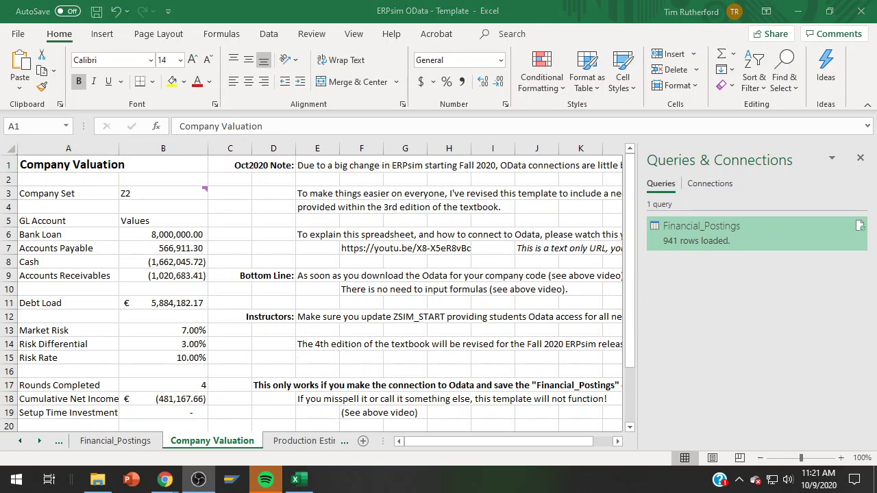